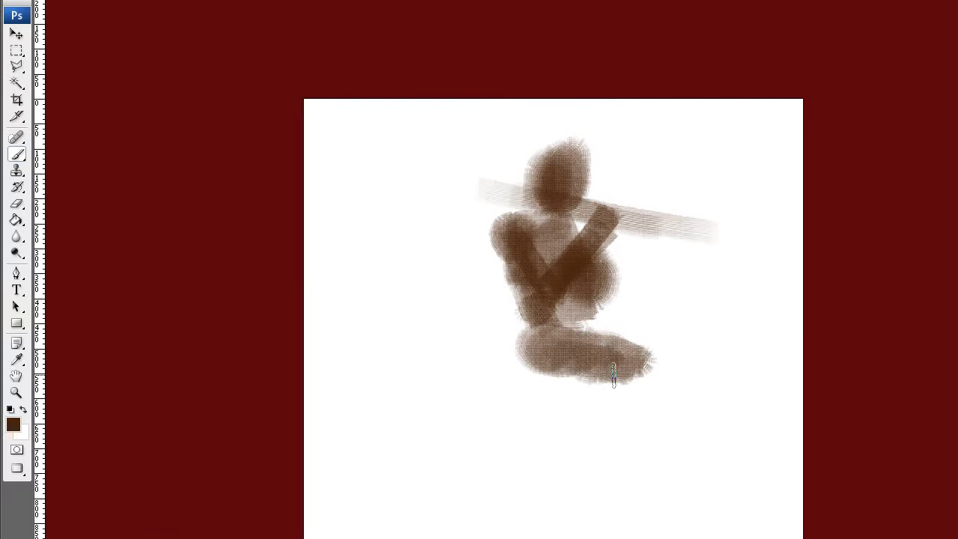
- Paint the left lower leg, shin, knee blob and a dark round wheel at lower left in brown
mouse_move(605, 307)
mouse_down()
mouse_move(572, 374)
mouse_move(569, 330)
mouse_up()
mouse_move(610, 199)
mouse_down()
mouse_move(572, 314)
mouse_move(606, 341)
mouse_up()
mouse_move(520, 224)
mouse_down()
mouse_move(508, 238)
mouse_move(516, 266)
mouse_move(500, 310)
mouse_up()
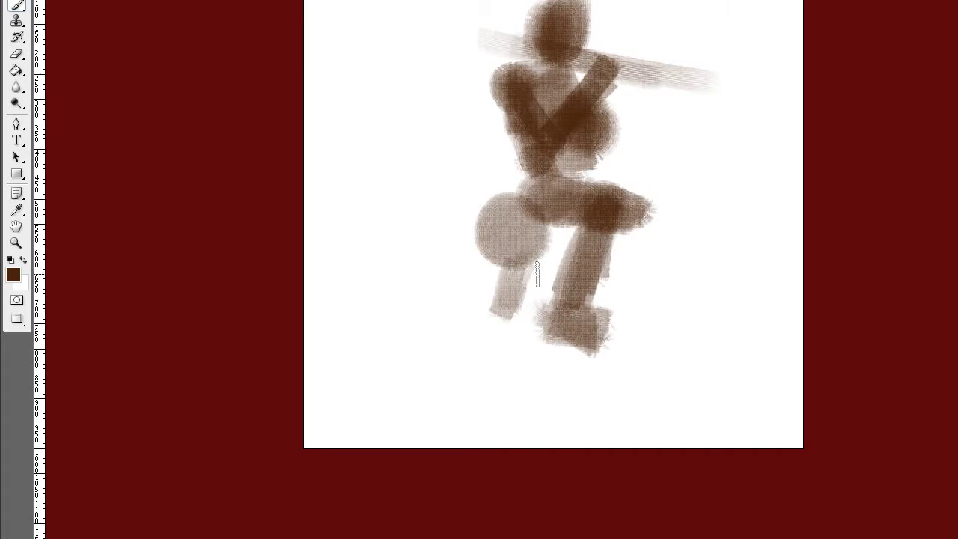
drag(524, 247, 558, 299)
mouse_move(524, 194)
mouse_down()
mouse_move(522, 273)
mouse_move(447, 331)
mouse_up()
mouse_move(505, 276)
mouse_down()
mouse_move(449, 344)
mouse_move(410, 352)
mouse_move(418, 374)
mouse_up()
drag(448, 329, 516, 255)
mouse_move(487, 284)
mouse_down()
mouse_move(534, 241)
mouse_move(568, 322)
mouse_move(606, 351)
mouse_up()
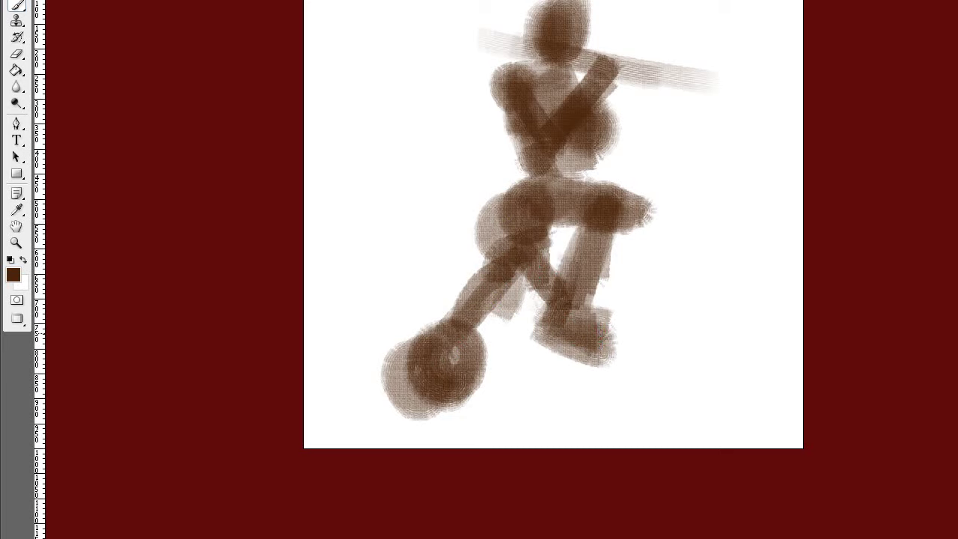
- Block in the right leg, round knee and foot with downward and diagonal strokes
key(Tab)
drag(471, 336, 509, 389)
drag(566, 199, 561, 224)
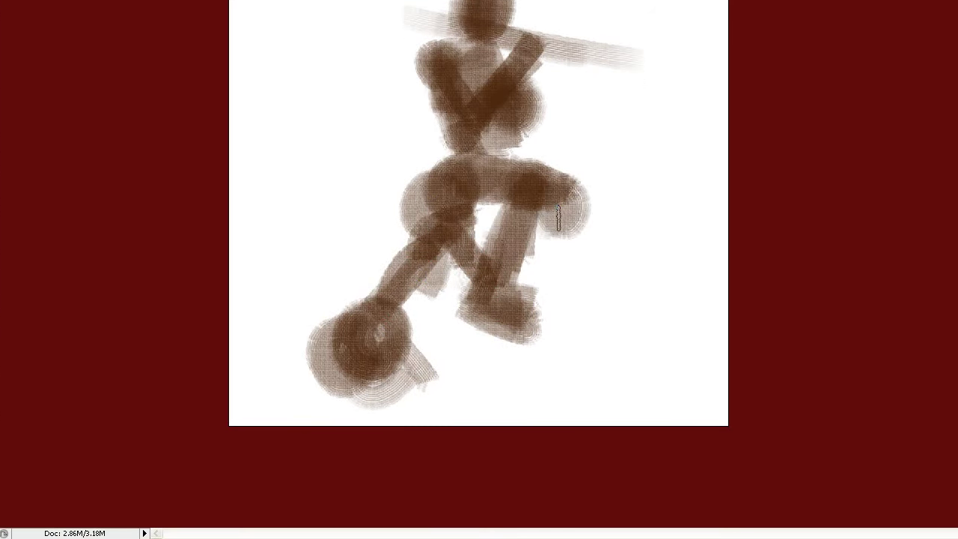
mouse_move(490, 149)
mouse_down()
mouse_move(542, 206)
mouse_move(557, 199)
mouse_move(569, 299)
mouse_up()
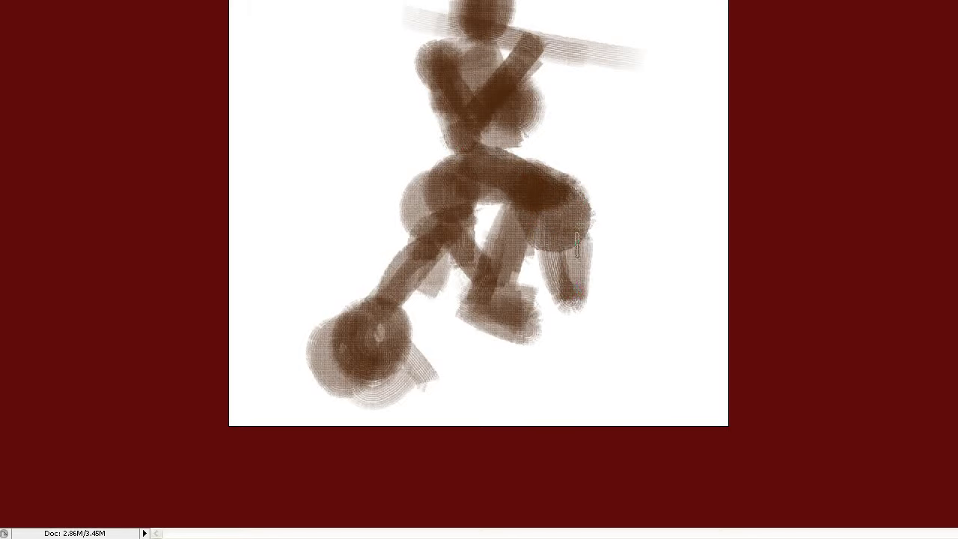
drag(558, 217, 576, 344)
drag(486, 393, 580, 299)
drag(591, 213, 654, 374)
- Darken the right arm, the upper leg and the head with dark strokes
key(f)
drag(539, 217, 554, 270)
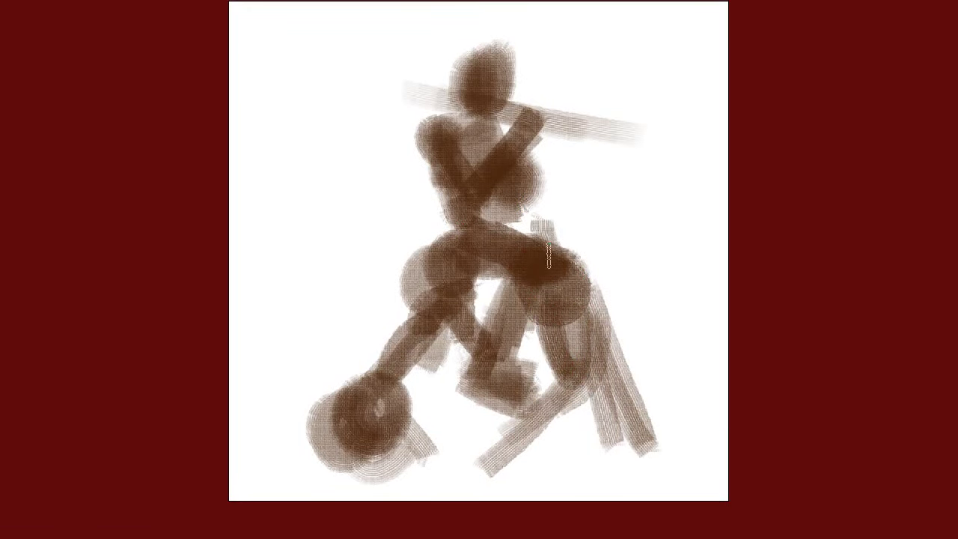
drag(533, 193, 550, 266)
mouse_move(524, 157)
mouse_down()
mouse_move(539, 243)
mouse_move(515, 170)
mouse_up()
key(f)
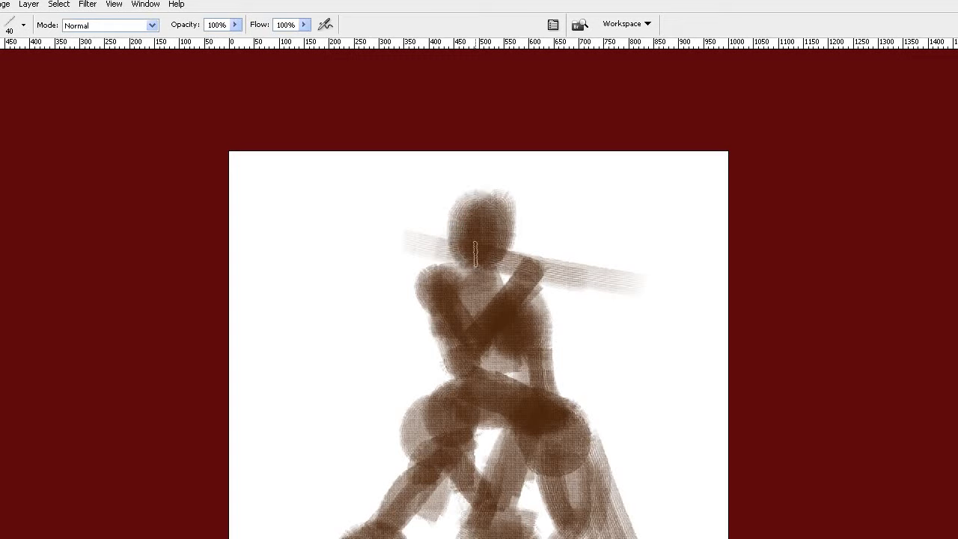
drag(448, 194, 471, 262)
- Repaint the left torso, shoulder, V-shaped crossed arms and head in a lighter, smoother brown
drag(412, 261, 479, 374)
mouse_move(470, 341)
mouse_down()
mouse_move(449, 291)
mouse_move(464, 351)
mouse_up()
mouse_move(448, 269)
mouse_down()
mouse_move(479, 352)
mouse_move(515, 288)
mouse_move(469, 348)
mouse_up()
drag(531, 270, 475, 344)
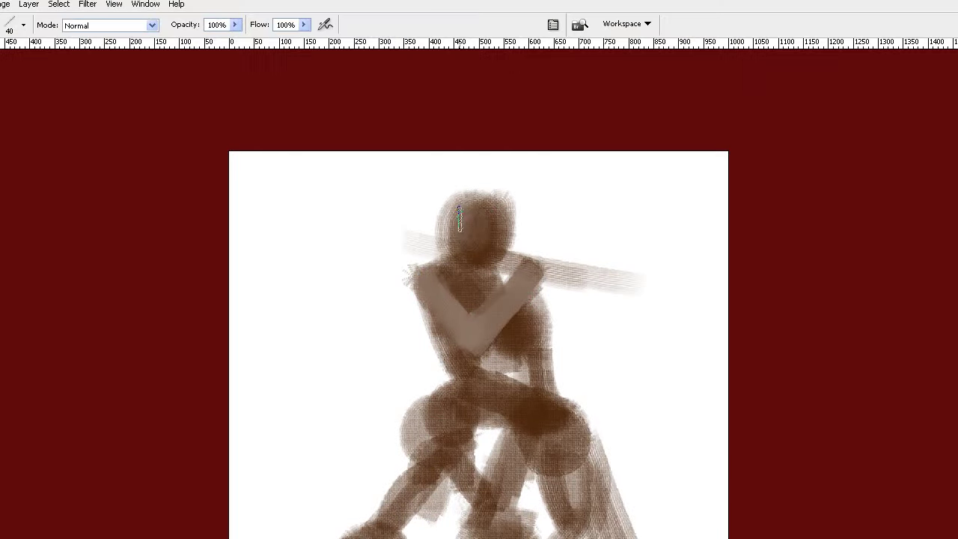
mouse_move(471, 224)
mouse_down()
mouse_move(486, 191)
mouse_move(462, 241)
mouse_up()
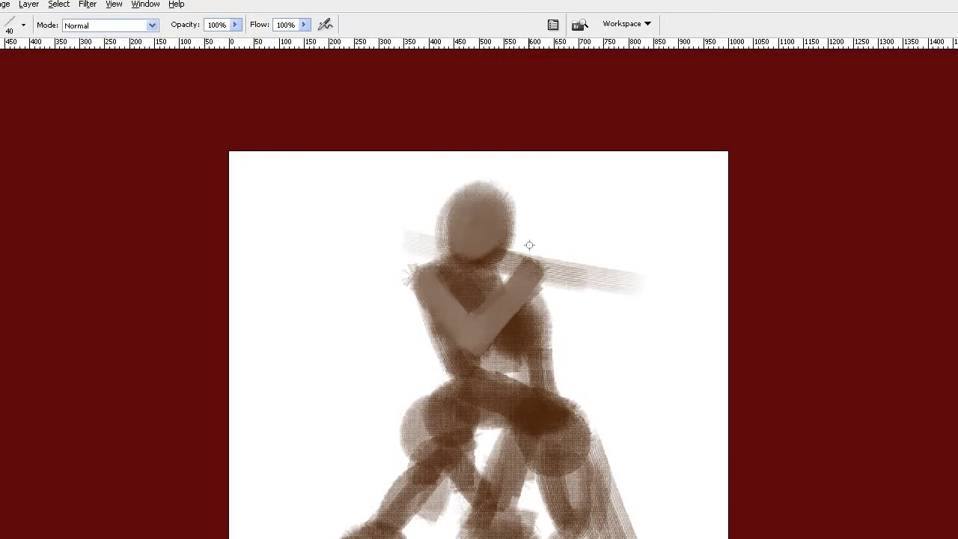
- With the brush at size 30, lighten beside the elbow and fill between the legs with light brown
key(bracketleft)
mouse_move(528, 322)
mouse_down()
mouse_move(515, 336)
mouse_move(524, 333)
mouse_up()
key(f)
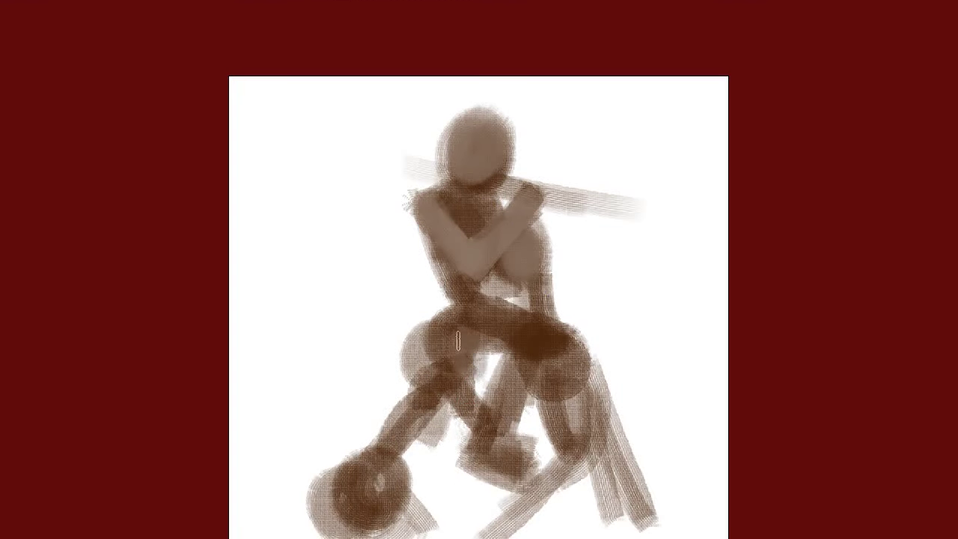
drag(492, 354, 487, 404)
scroll(486, 336, down, 2)
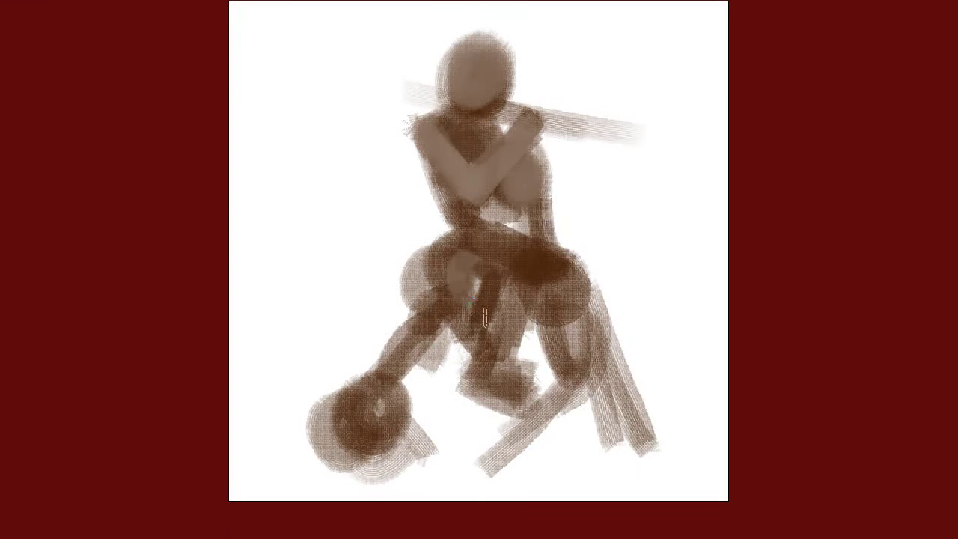
mouse_move(482, 300)
mouse_down()
mouse_move(457, 344)
mouse_move(521, 344)
mouse_move(598, 225)
mouse_up()
scroll(486, 336, down, 2)
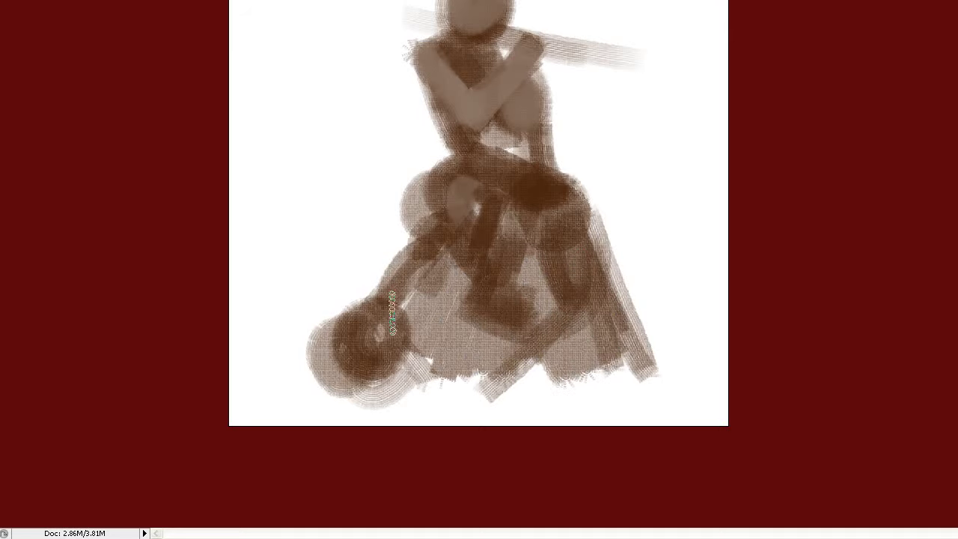
- Fill the skirt, crossed legs, torso, chest and lap with dark brown
mouse_move(392, 313)
mouse_down()
mouse_move(496, 299)
mouse_move(585, 256)
mouse_move(506, 423)
mouse_move(419, 337)
mouse_move(592, 336)
mouse_move(598, 367)
mouse_up()
mouse_move(438, 240)
mouse_down()
mouse_move(498, 213)
mouse_move(427, 260)
mouse_move(464, 252)
mouse_up()
key(f)
mouse_move(503, 201)
mouse_down()
mouse_move(523, 240)
mouse_move(553, 195)
mouse_move(494, 229)
mouse_up()
mouse_move(422, 258)
mouse_down()
mouse_move(457, 255)
mouse_move(408, 274)
mouse_move(398, 247)
mouse_move(402, 261)
mouse_move(433, 207)
mouse_up()
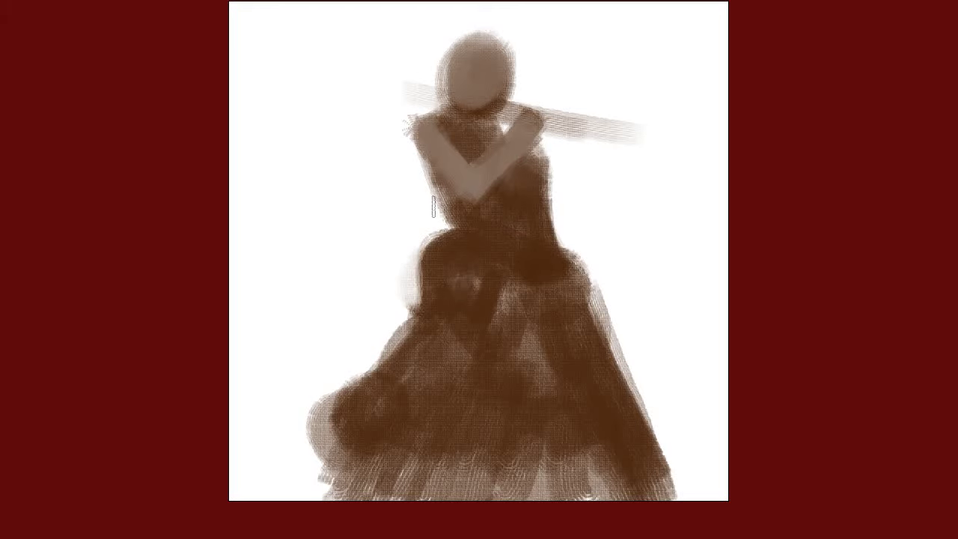
scroll(438, 144, up, 2)
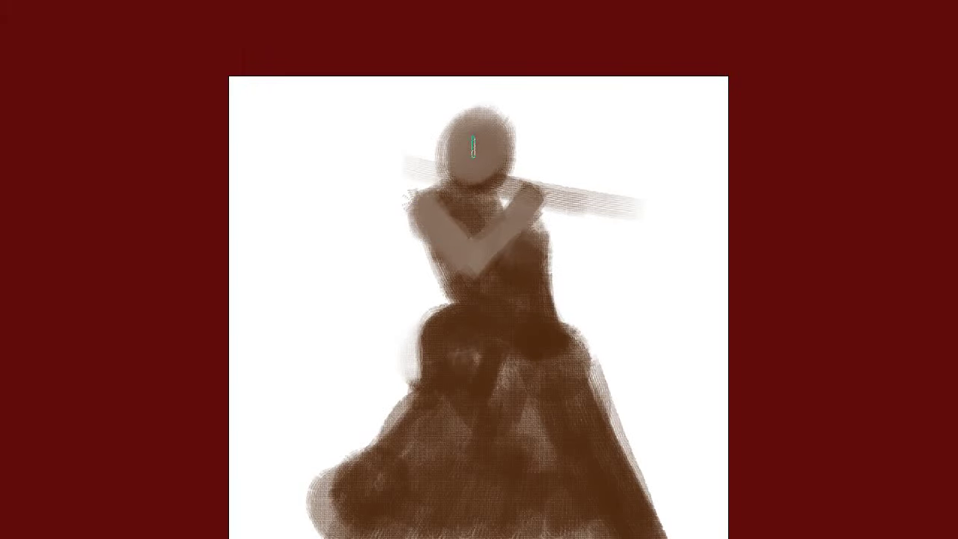
- Narrow the head with lighter edges, darken the right torso and add a light knee stroke
drag(503, 254, 497, 185)
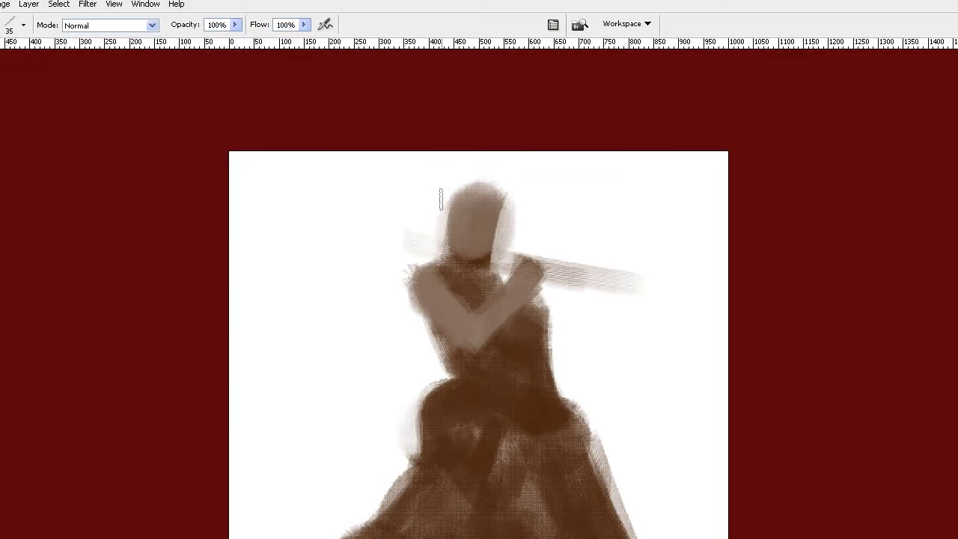
drag(439, 187, 442, 251)
mouse_move(536, 349)
mouse_down()
mouse_move(525, 295)
mouse_move(549, 352)
mouse_move(510, 339)
mouse_up()
drag(529, 370, 534, 393)
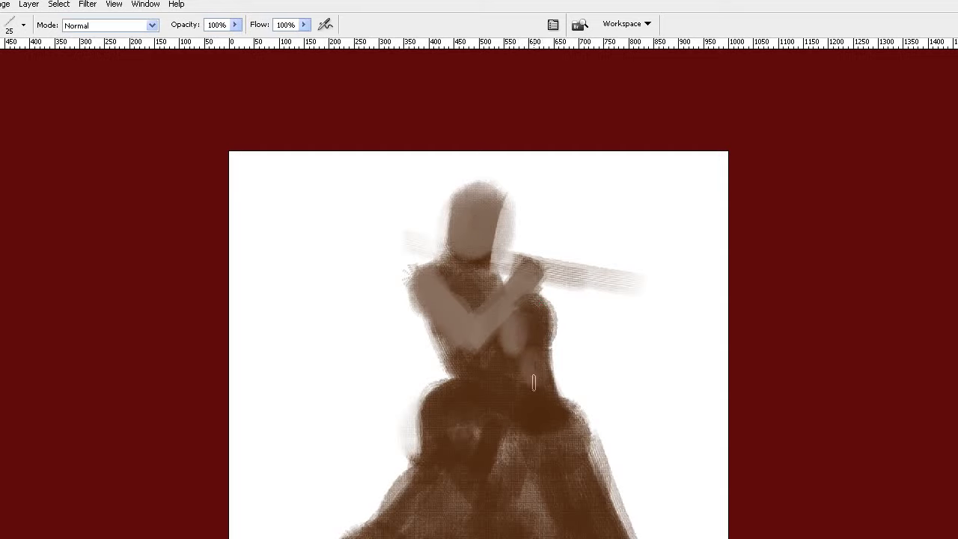
- Darken the right edge of the dress and the left arm and torso
key(Tab)
drag(553, 351, 568, 262)
drag(552, 333, 564, 290)
scroll(564, 289, down, 2)
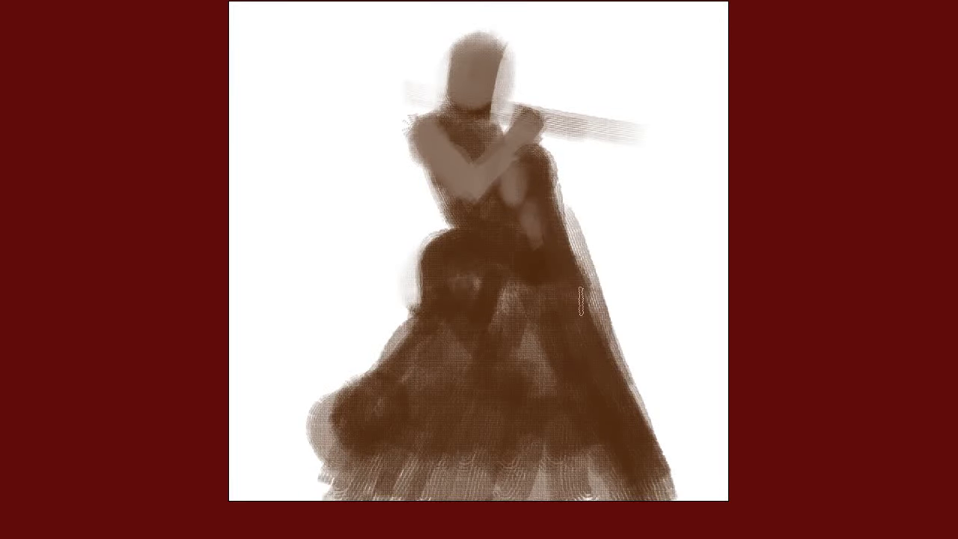
drag(591, 329, 561, 187)
drag(448, 240, 429, 154)
scroll(429, 142, up, 2)
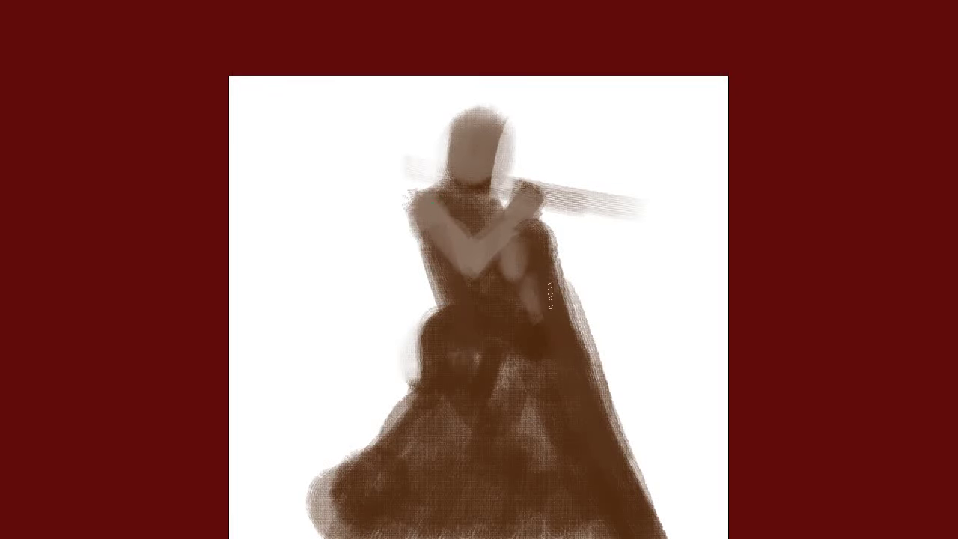
- Extend the right knee downward and diagonally down-left in lighter paint
drag(551, 292, 527, 359)
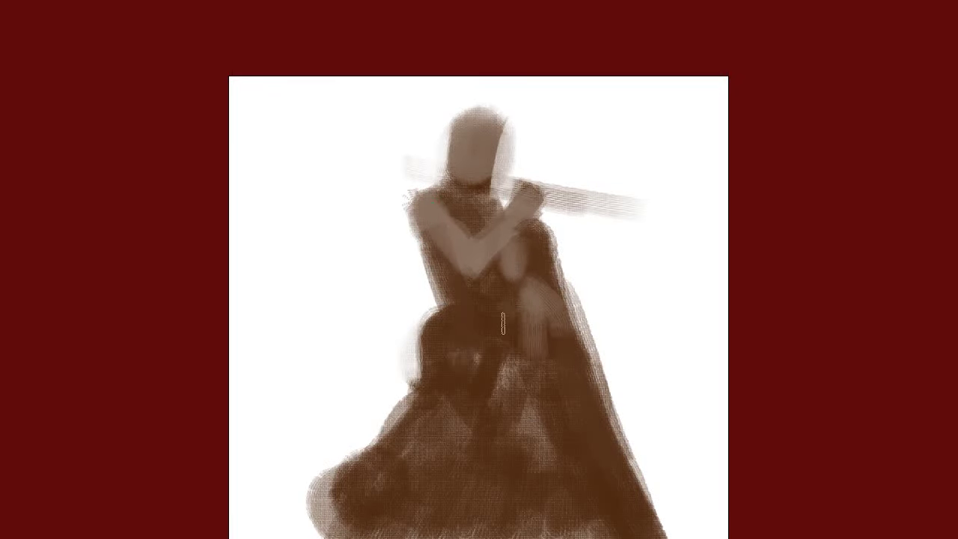
drag(519, 297, 502, 335)
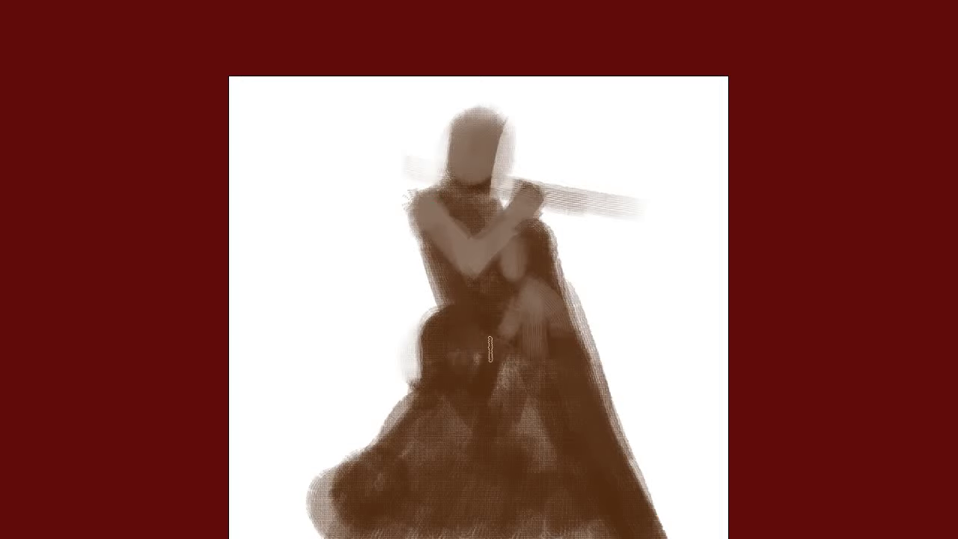
drag(519, 370, 457, 341)
drag(546, 393, 456, 333)
- Lay lighter strokes over the thigh and lower leg, darkening the skirt around them
scroll(492, 336, down, 4)
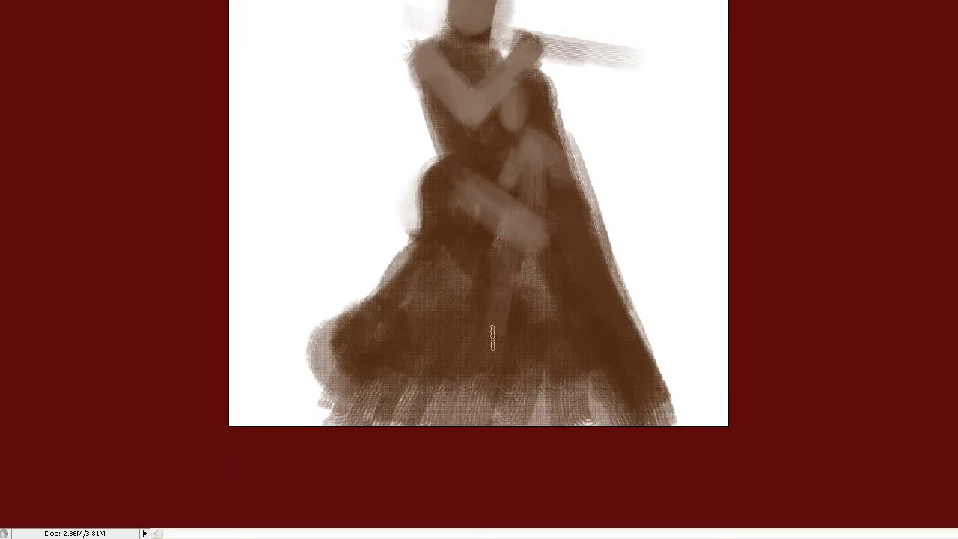
mouse_move(516, 247)
mouse_down()
mouse_move(499, 316)
mouse_move(526, 229)
mouse_up()
mouse_move(434, 183)
mouse_down()
mouse_move(459, 176)
mouse_move(448, 169)
mouse_move(421, 206)
mouse_up()
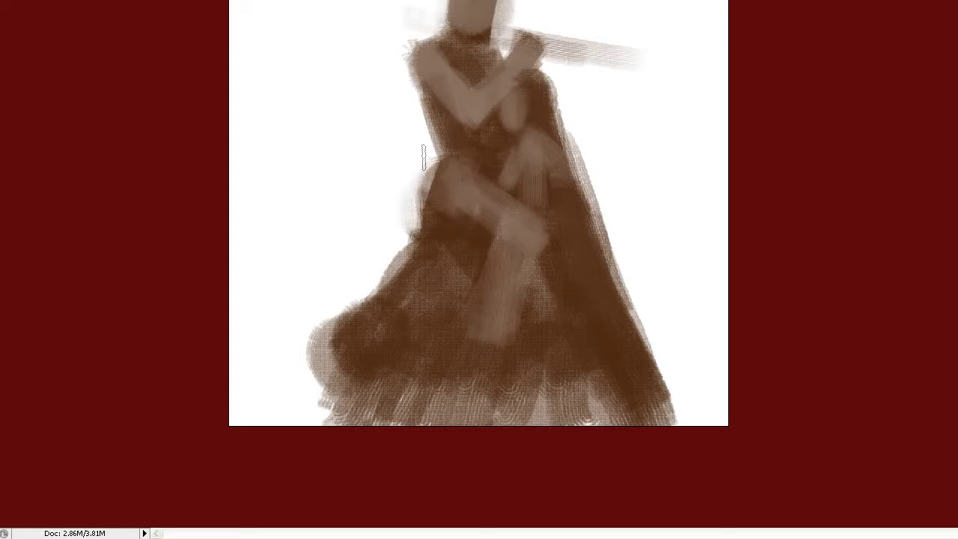
mouse_move(431, 247)
mouse_down()
mouse_move(398, 224)
mouse_move(415, 282)
mouse_up()
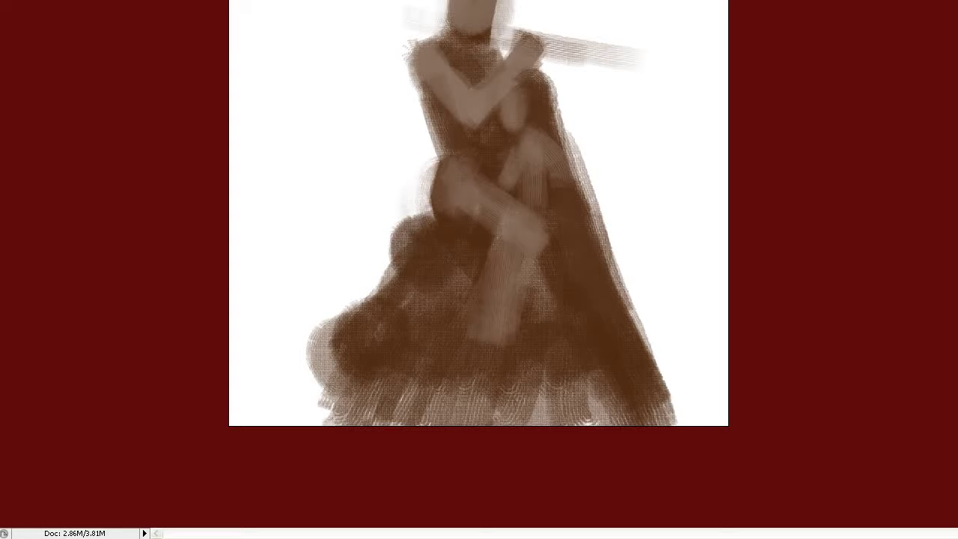
mouse_move(451, 239)
mouse_down()
mouse_move(454, 219)
mouse_move(453, 255)
mouse_move(452, 244)
mouse_up()
mouse_move(422, 279)
mouse_down()
mouse_move(435, 318)
mouse_move(449, 299)
mouse_move(416, 309)
mouse_up()
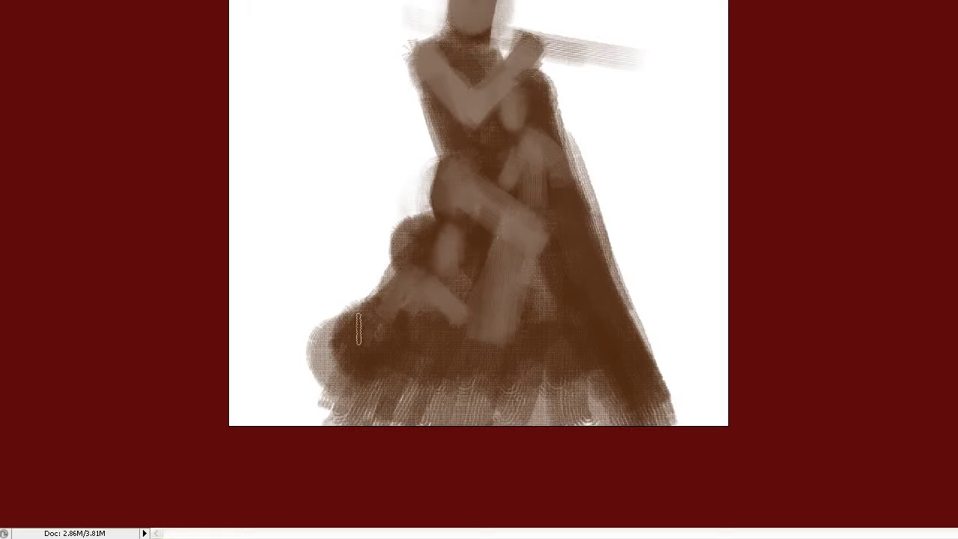
mouse_move(359, 329)
mouse_down()
mouse_move(364, 320)
mouse_move(375, 348)
mouse_move(357, 326)
mouse_move(457, 380)
mouse_move(551, 342)
mouse_move(576, 342)
mouse_up()
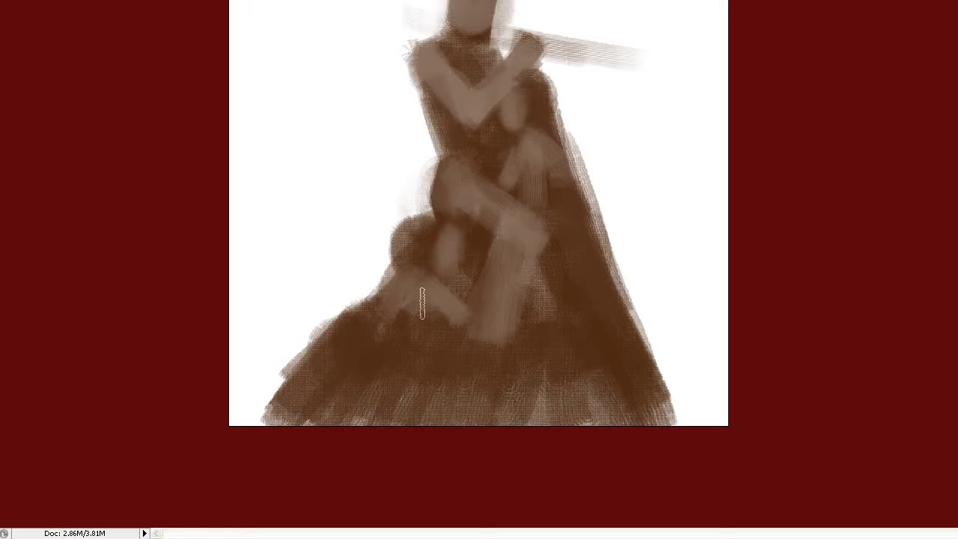
- Paint a pale second leg over the skirt's right side and lighten the right waist
mouse_move(391, 284)
mouse_down()
mouse_move(318, 378)
mouse_move(371, 373)
mouse_move(344, 337)
mouse_move(408, 323)
mouse_move(423, 298)
mouse_up()
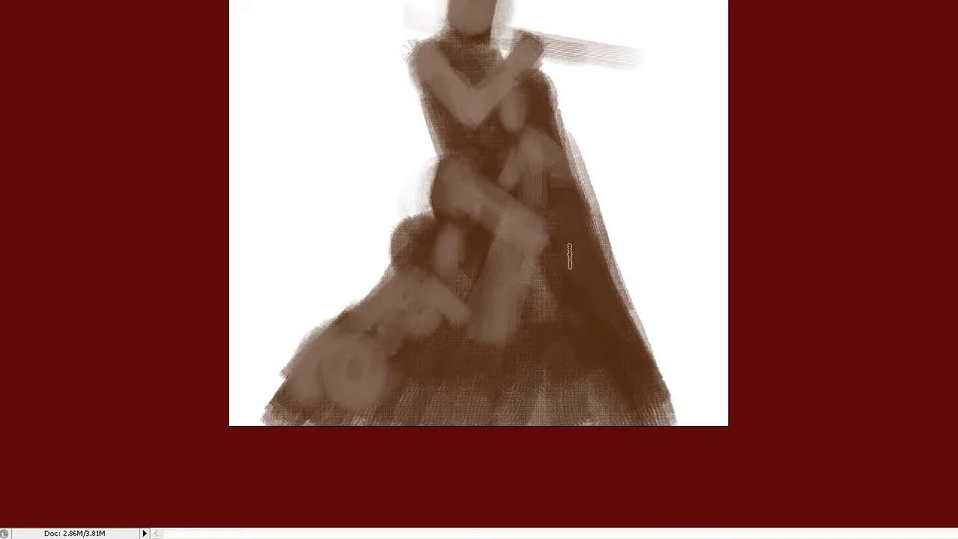
mouse_move(568, 256)
mouse_down()
mouse_move(562, 278)
mouse_move(546, 273)
mouse_move(594, 329)
mouse_up()
drag(553, 197, 572, 147)
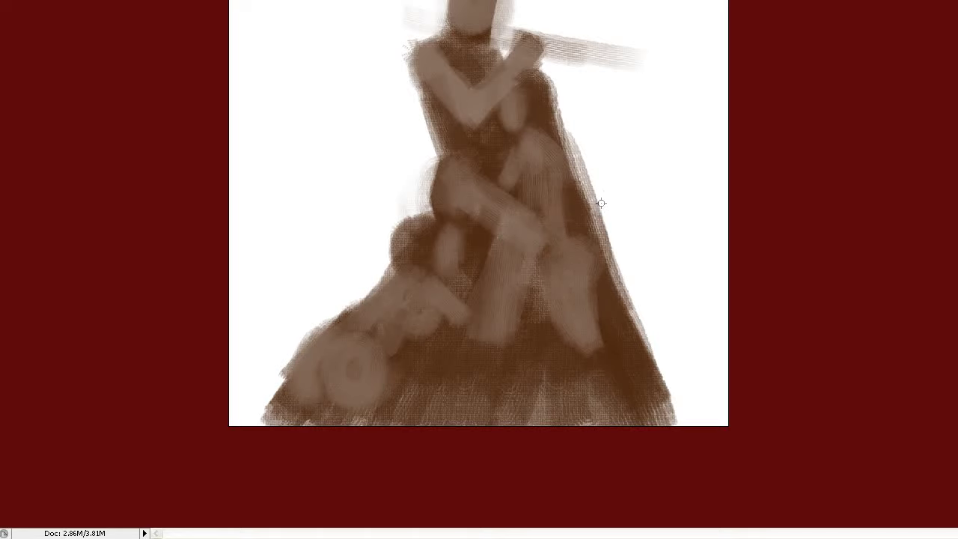
mouse_move(601, 203)
mouse_down()
mouse_move(580, 224)
mouse_move(591, 179)
mouse_move(591, 225)
mouse_move(572, 258)
mouse_move(598, 262)
mouse_move(539, 229)
mouse_up()
key(f)
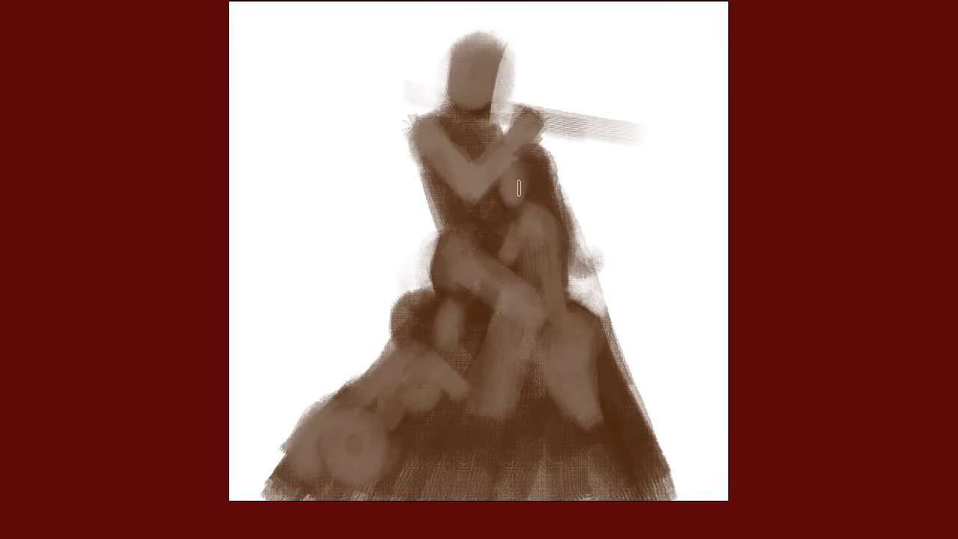
mouse_move(533, 277)
mouse_down()
mouse_move(530, 233)
mouse_move(556, 235)
mouse_up()
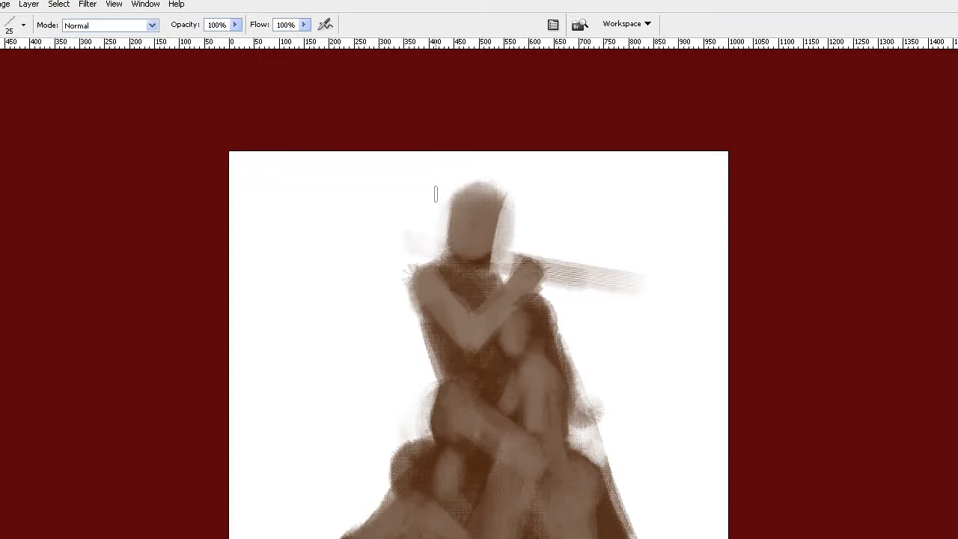
- Paint a wide-brimmed hat on the head and lengthen the horizontal blade at both ends
mouse_move(436, 194)
mouse_down()
mouse_move(526, 224)
mouse_move(540, 218)
mouse_move(528, 209)
mouse_up()
mouse_move(456, 174)
mouse_down()
mouse_move(508, 172)
mouse_move(533, 222)
mouse_up()
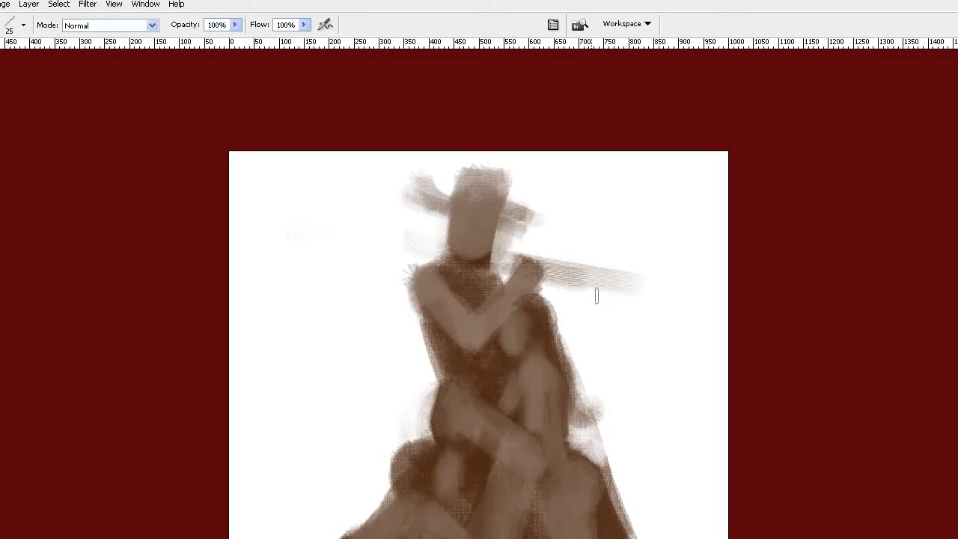
drag(305, 231, 411, 234)
drag(286, 223, 345, 239)
mouse_move(662, 297)
mouse_down()
mouse_move(689, 295)
mouse_move(600, 299)
mouse_up()
- Paint the swordsman's raised hand with a diagonal sword rising from it
mouse_move(539, 250)
mouse_down()
mouse_move(534, 235)
mouse_move(526, 278)
mouse_move(549, 250)
mouse_move(558, 261)
mouse_move(566, 199)
mouse_up()
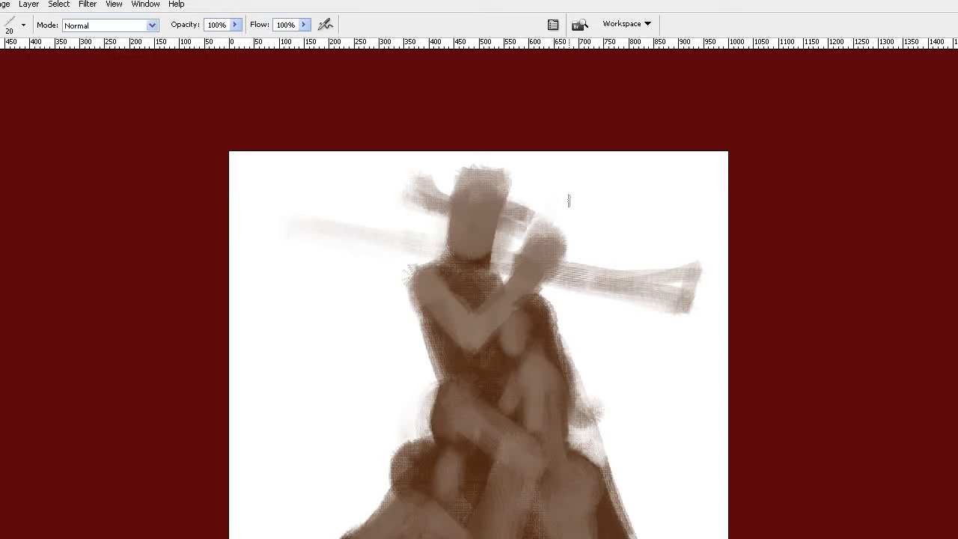
mouse_move(542, 232)
mouse_down()
mouse_move(597, 153)
mouse_move(554, 241)
mouse_up()
key(f)
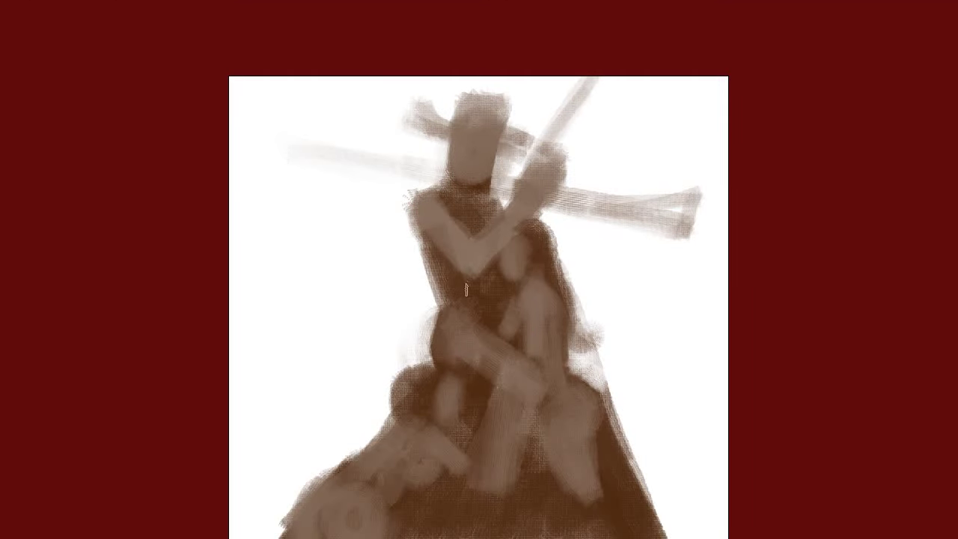
- Shade the left torso and shoulder, lighten the waist and chest, and darken the neck and hat brim
mouse_move(433, 259)
mouse_down()
mouse_move(501, 306)
mouse_move(512, 296)
mouse_up()
drag(449, 306, 509, 305)
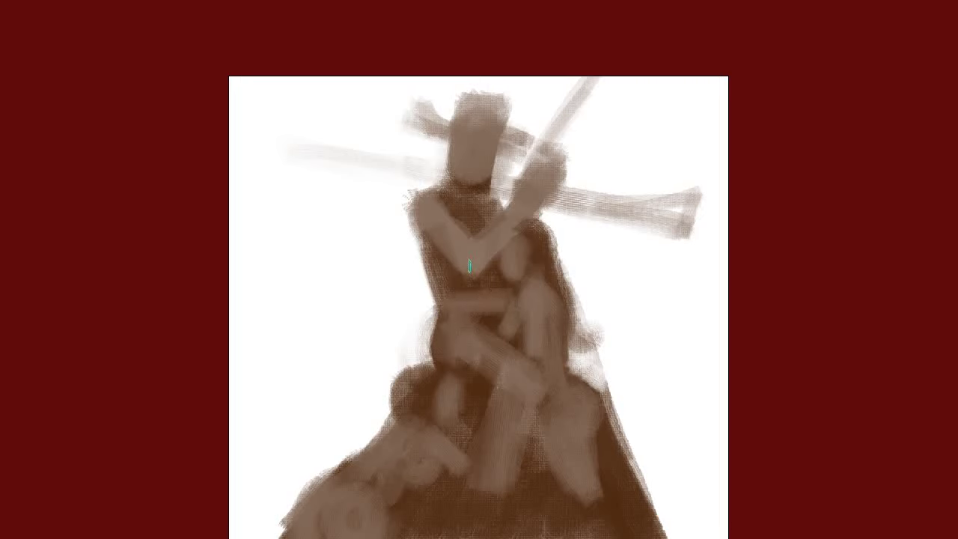
drag(449, 284, 483, 280)
mouse_move(425, 263)
mouse_down()
mouse_move(410, 193)
mouse_move(439, 260)
mouse_up()
drag(440, 351, 481, 358)
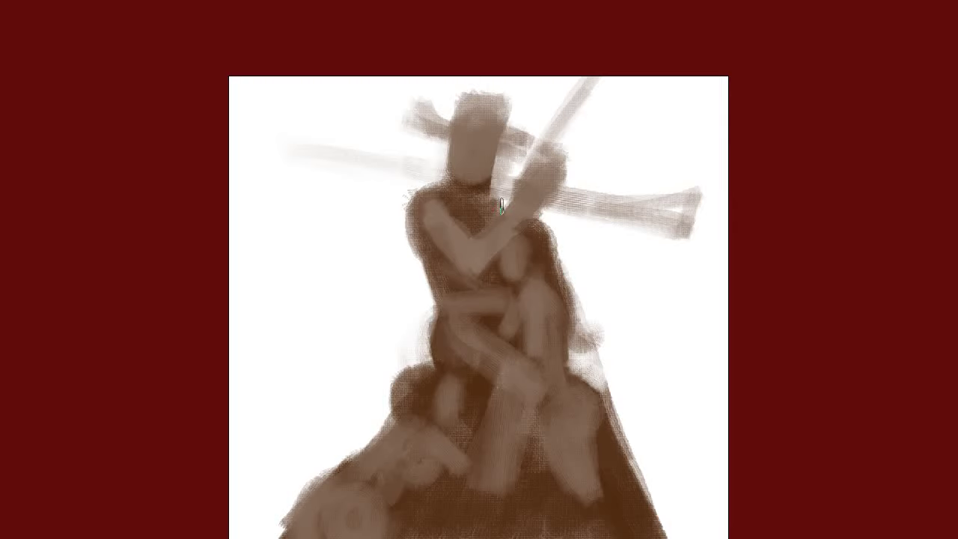
drag(500, 206, 490, 217)
key(f)
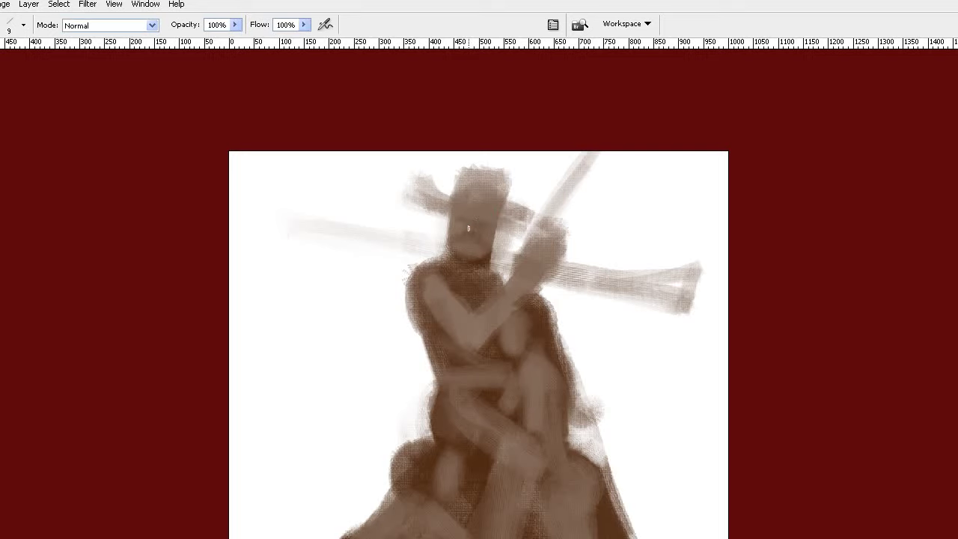
mouse_move(449, 213)
mouse_down()
mouse_move(408, 178)
mouse_move(431, 187)
mouse_move(501, 178)
mouse_move(509, 206)
mouse_up()
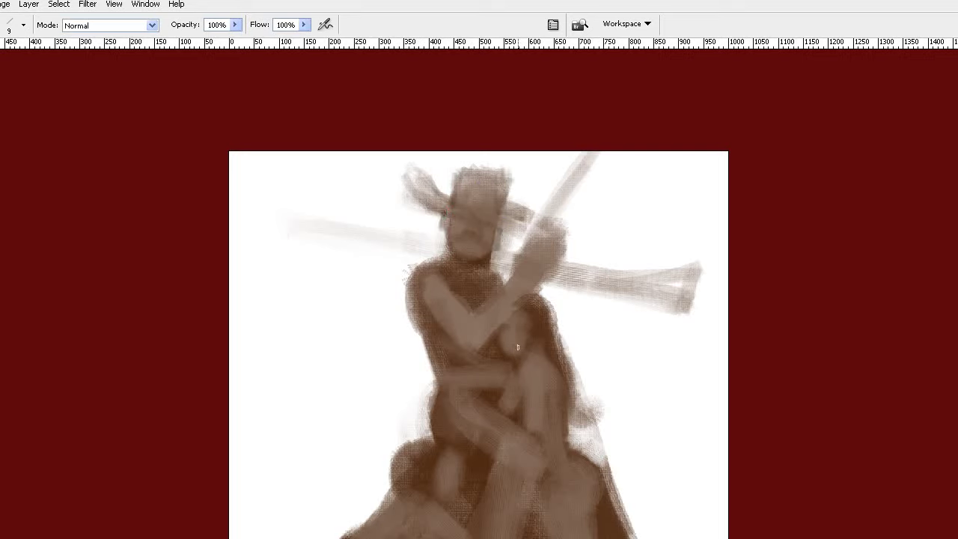
- Lighten the kneeling figure's body, edges and arm, and darken the wheel's edge and lower right
key(f)
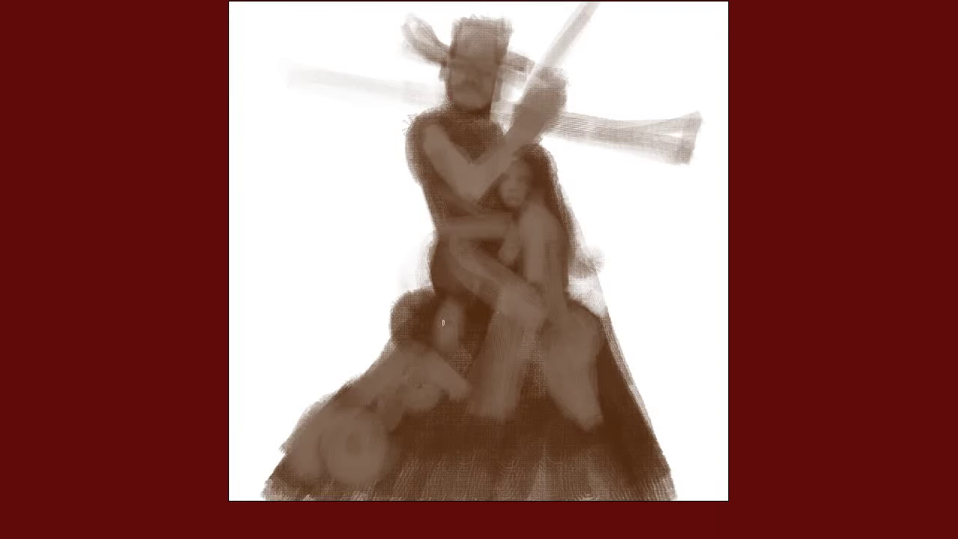
scroll(454, 360, down, 2)
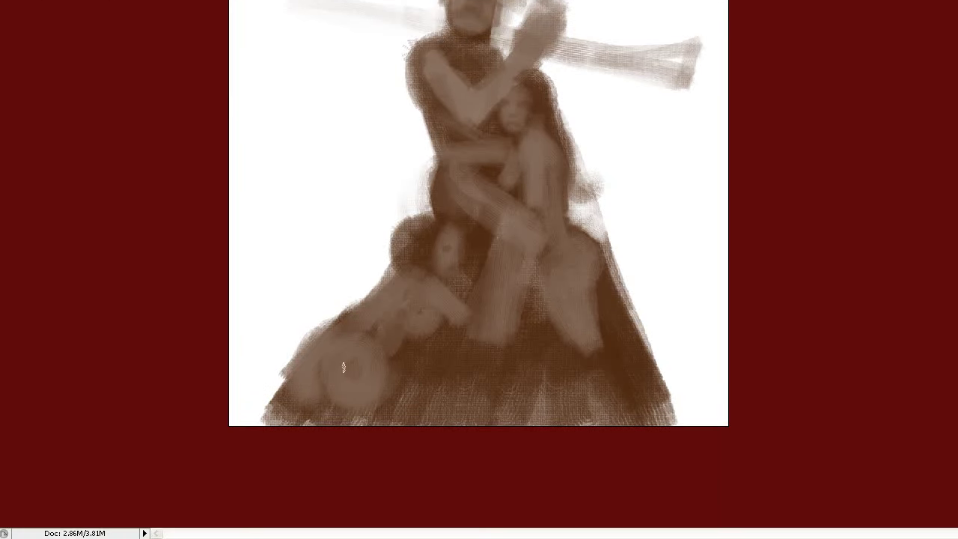
drag(345, 344, 338, 392)
drag(302, 319, 389, 263)
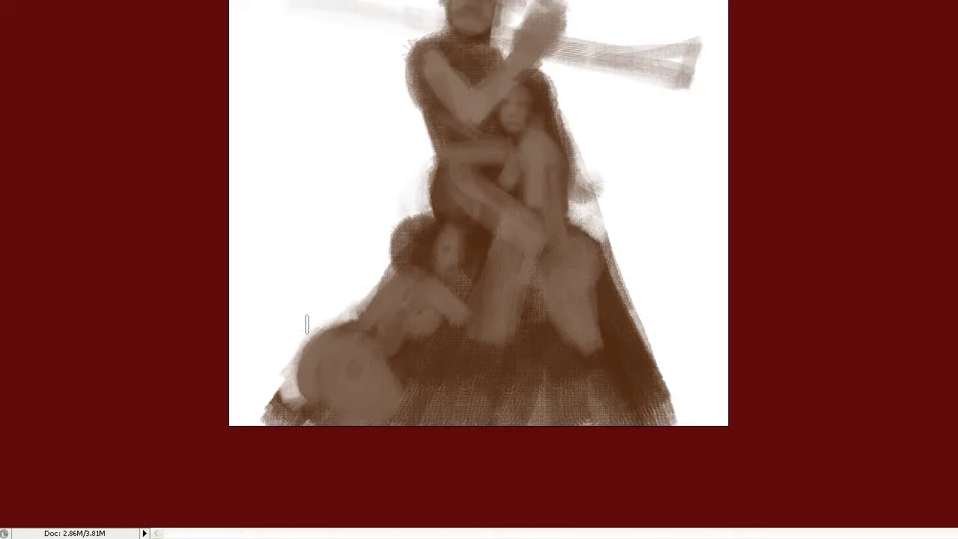
drag(298, 325, 295, 419)
mouse_move(347, 303)
mouse_down()
mouse_move(404, 295)
mouse_move(310, 395)
mouse_move(330, 340)
mouse_up()
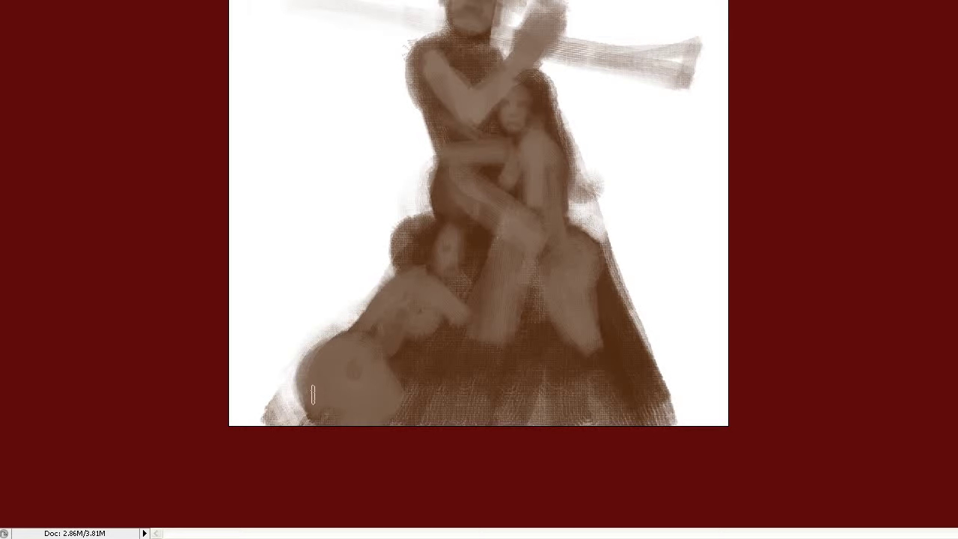
mouse_move(312, 394)
mouse_down()
mouse_move(329, 426)
mouse_move(375, 429)
mouse_up()
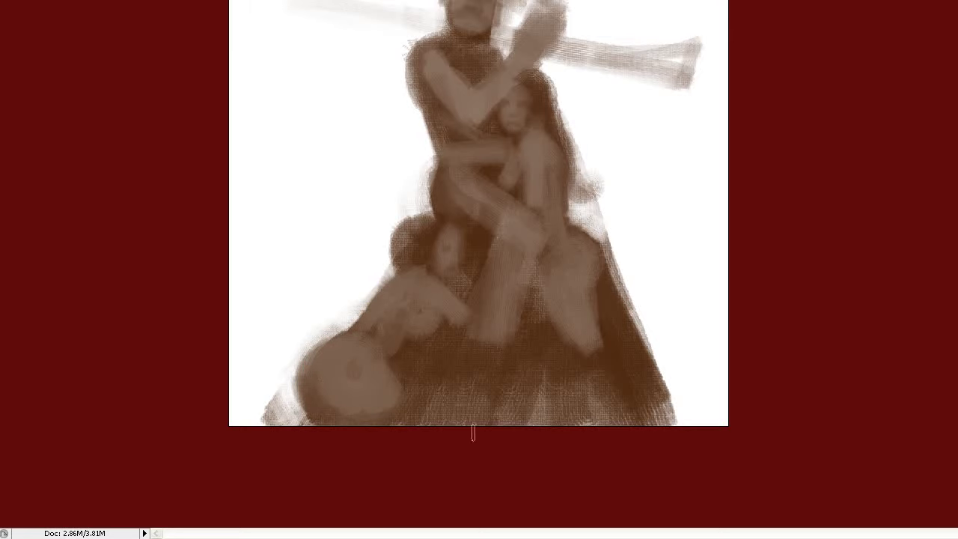
drag(591, 322, 539, 415)
- Paint dark shadow at the lower centre and across the lower leg, and darken the kneeling figure's head
key(Tab)
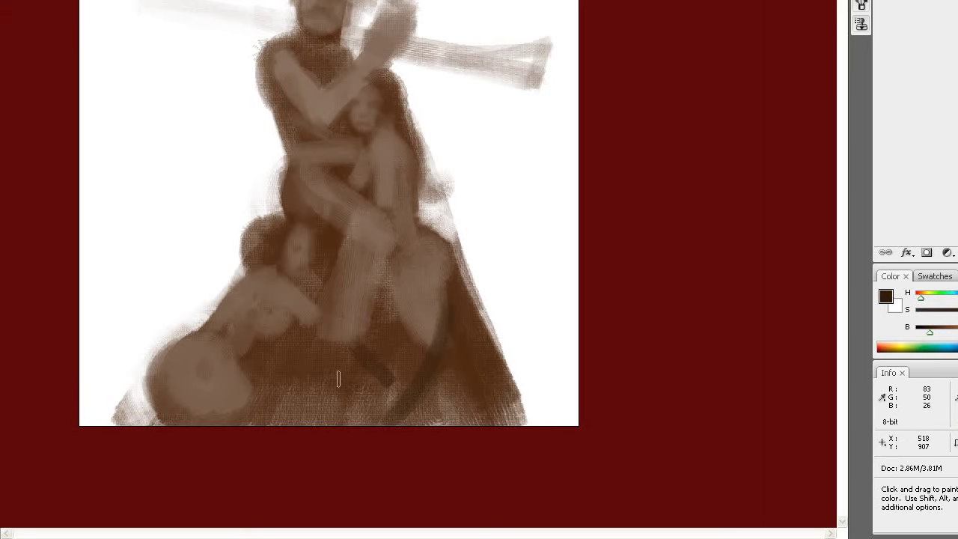
mouse_move(338, 380)
mouse_down()
mouse_move(386, 383)
mouse_move(341, 367)
mouse_up()
drag(342, 312, 367, 314)
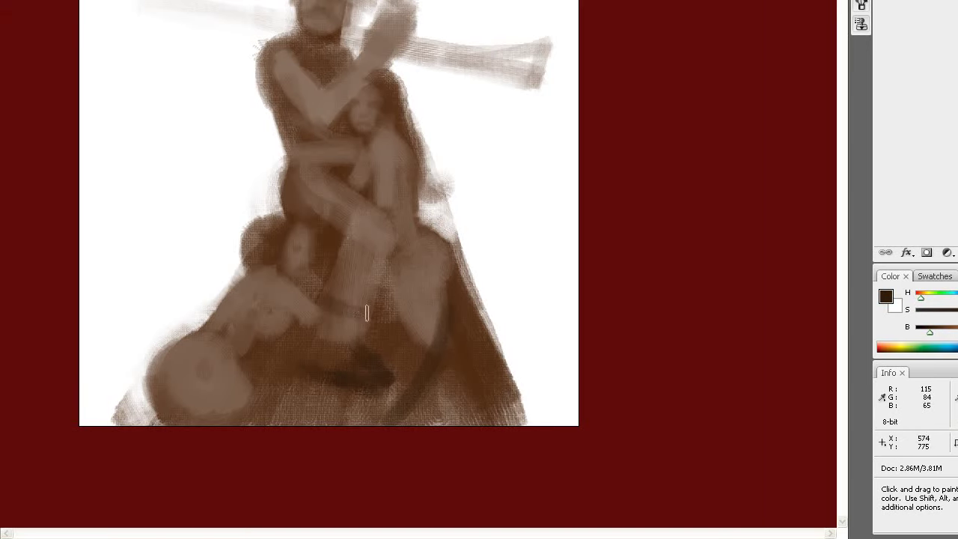
alt+click(296, 222)
drag(282, 224, 284, 239)
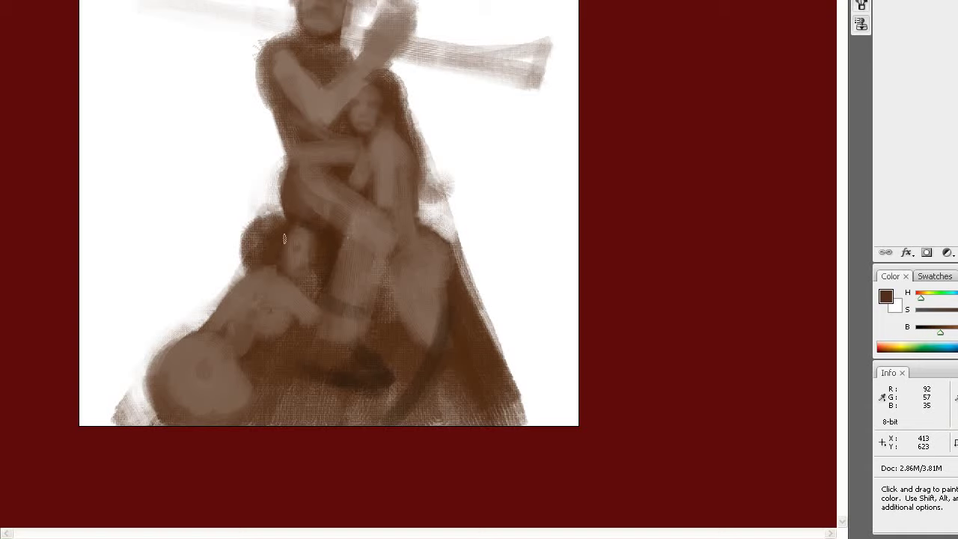
- Using sampled browns, darken the lower-right cloak, its central folds and the ground beneath the figures
alt+click(297, 262)
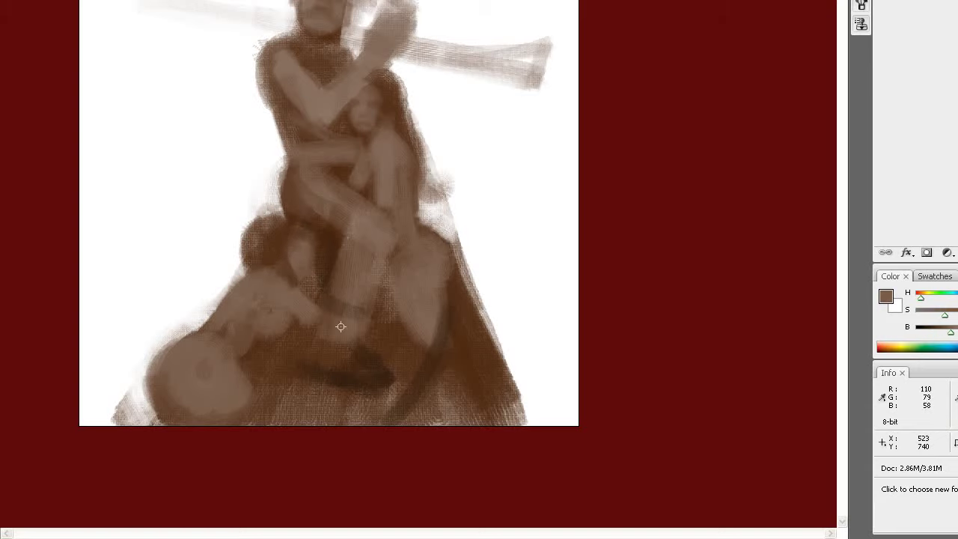
alt+click(314, 288)
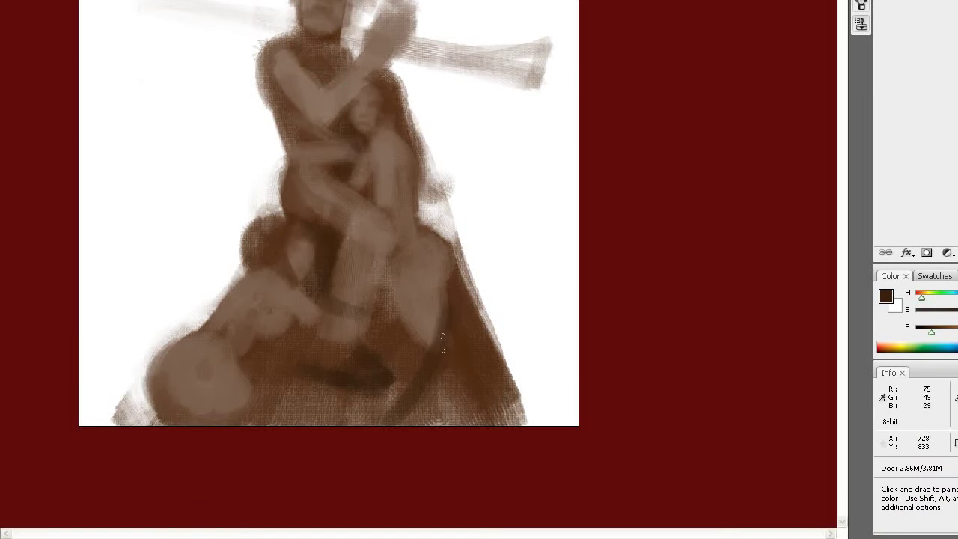
mouse_move(418, 422)
mouse_down()
mouse_move(456, 359)
mouse_move(473, 377)
mouse_up()
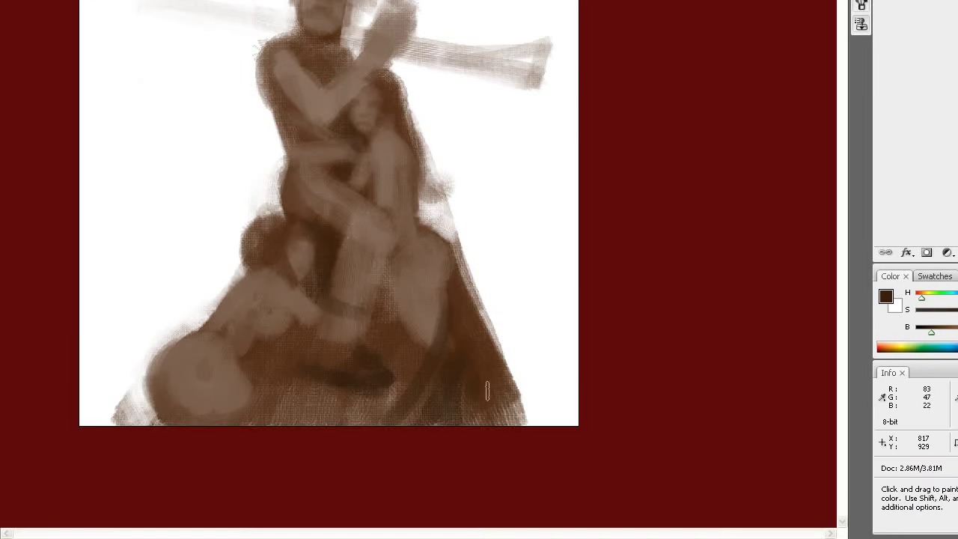
drag(479, 419, 521, 415)
mouse_move(408, 371)
mouse_down()
mouse_move(372, 278)
mouse_move(419, 344)
mouse_up()
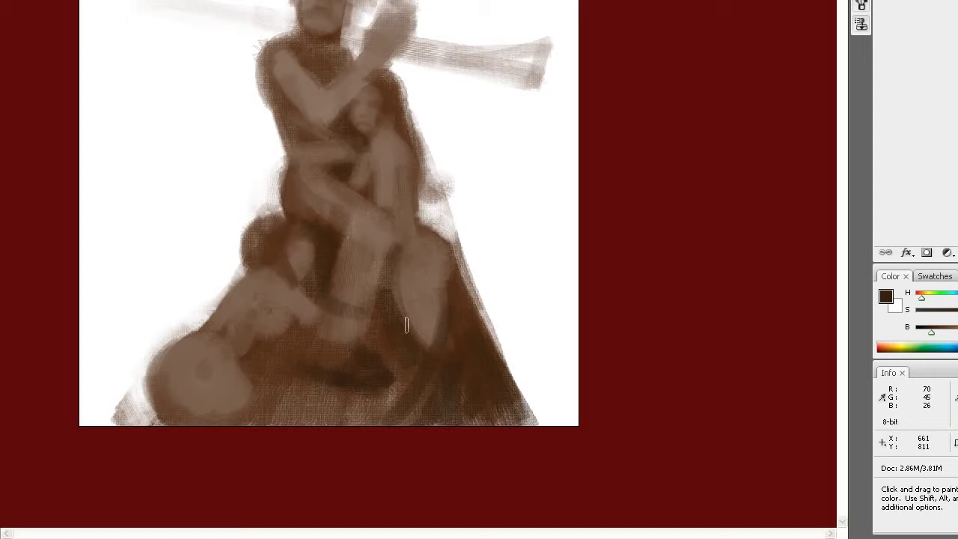
drag(374, 318, 397, 339)
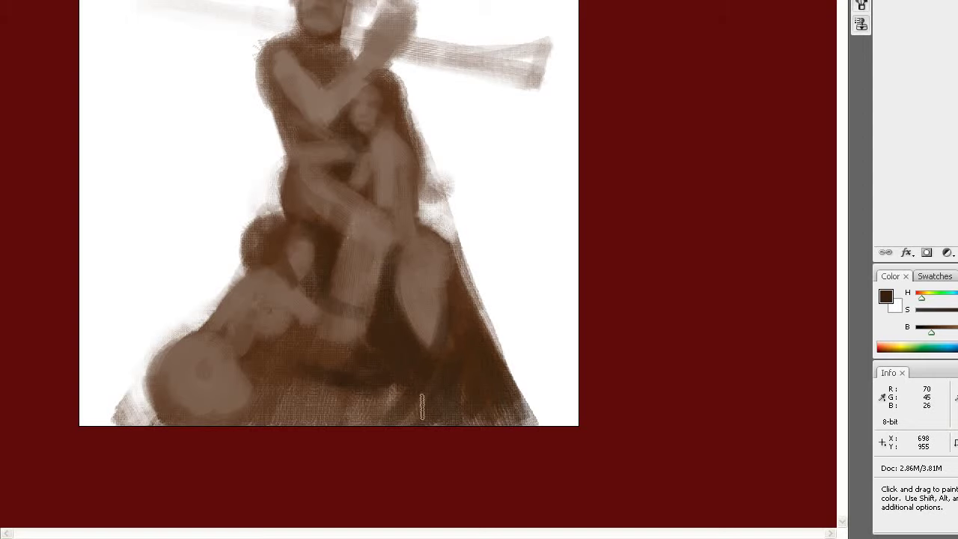
drag(419, 396, 360, 404)
key(Tab)
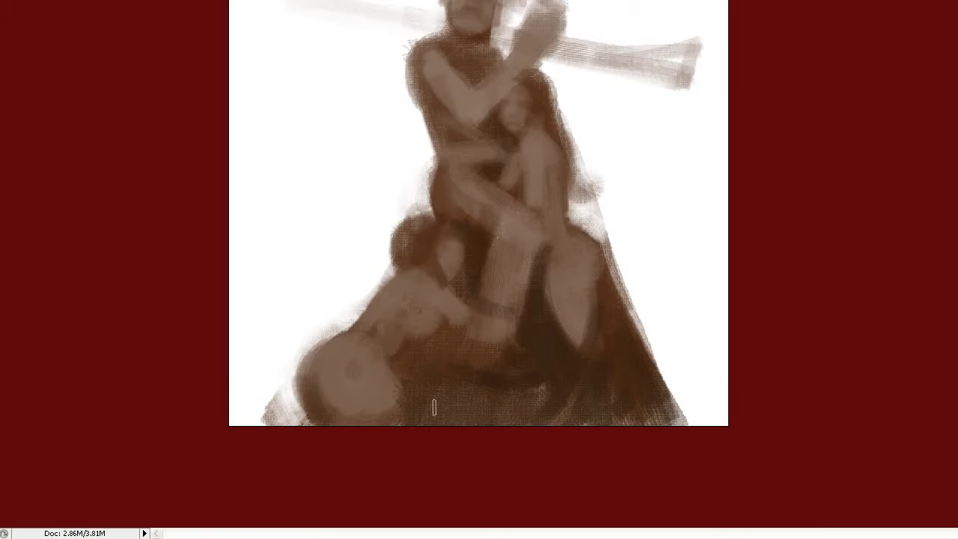
- Lighten the man's chest and shade his shoulders, left arm edge and left side
key(f)
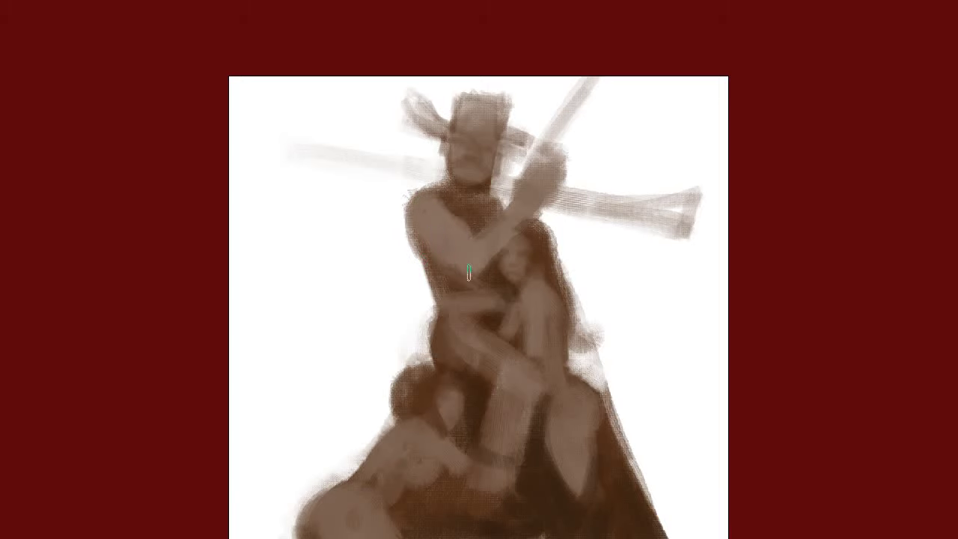
drag(458, 262, 540, 201)
scroll(485, 341, down, 3)
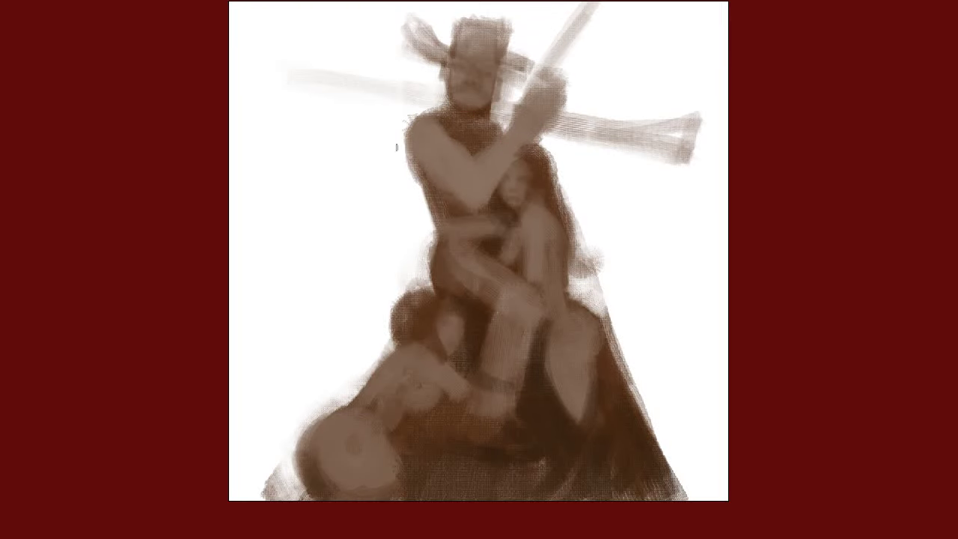
scroll(397, 147, up, 3)
drag(449, 179, 413, 193)
mouse_move(491, 184)
mouse_down()
mouse_move(541, 229)
mouse_move(523, 247)
mouse_up()
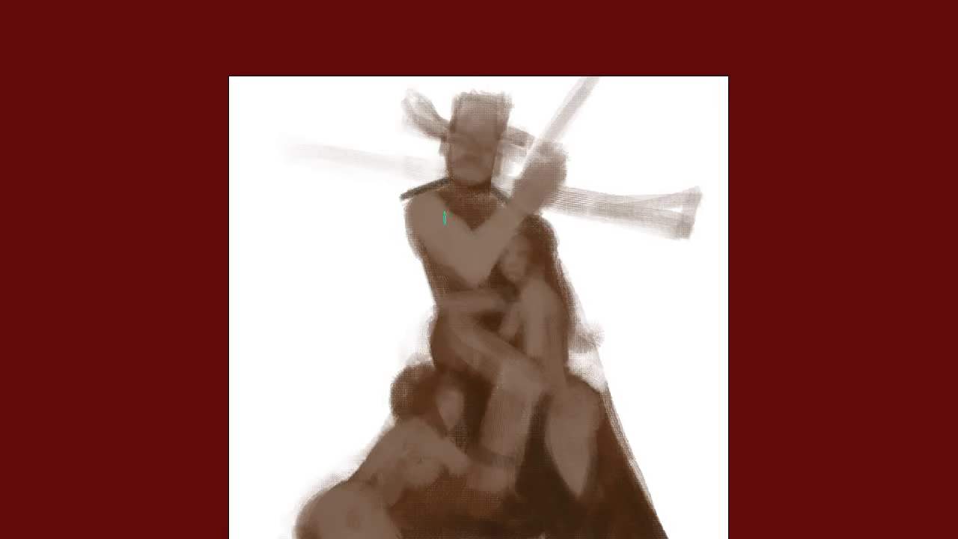
mouse_move(409, 229)
mouse_down()
mouse_move(414, 198)
mouse_move(415, 274)
mouse_move(440, 279)
mouse_up()
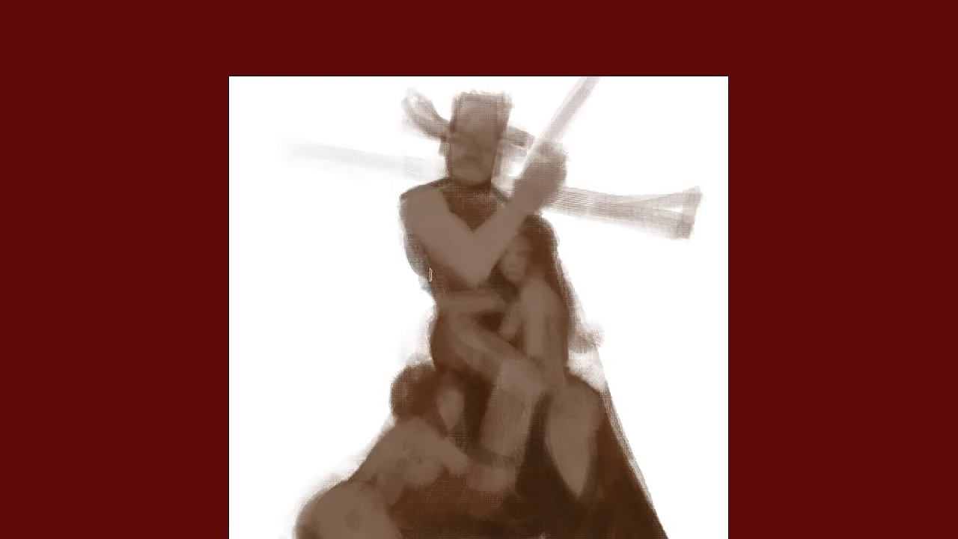
drag(430, 286, 471, 276)
mouse_move(408, 240)
mouse_down()
mouse_move(422, 234)
mouse_move(402, 217)
mouse_up()
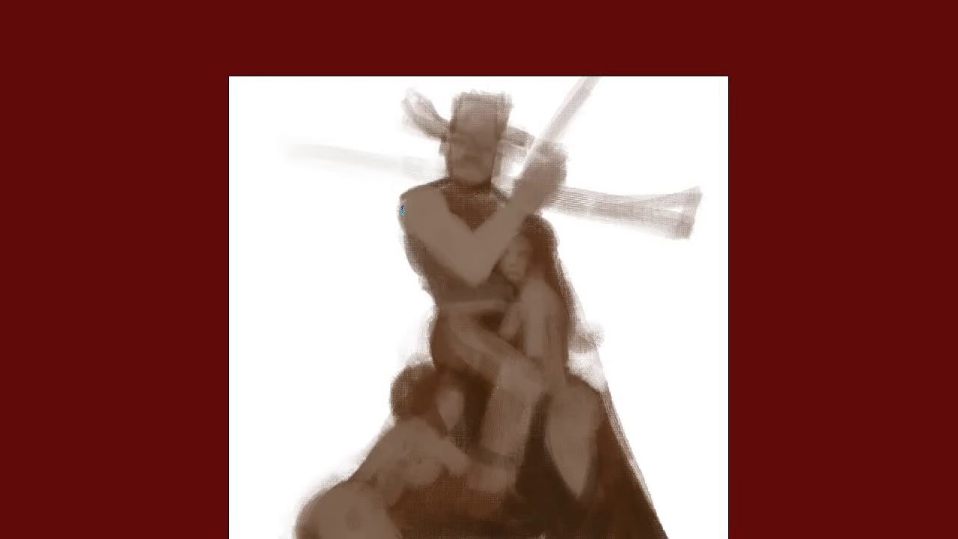
scroll(542, 348, down, 2)
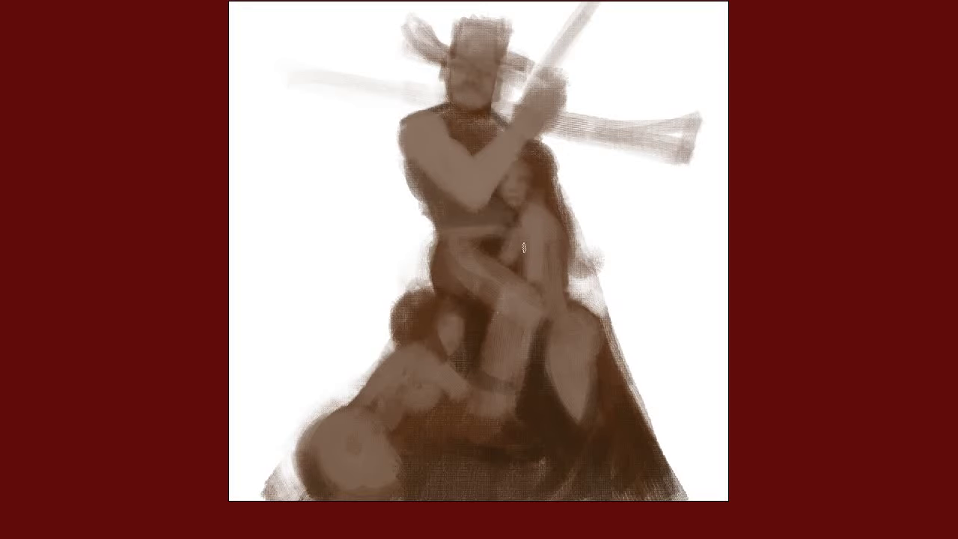
scroll(323, 386, down, 2)
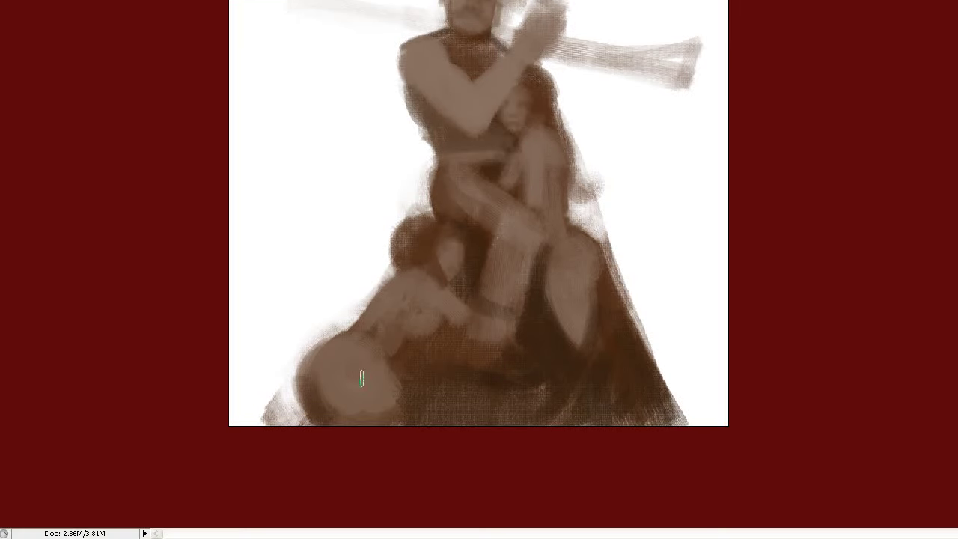
- Lighten and blend the swordsman's raised thigh and lower leg with light brown strokes
mouse_move(386, 324)
mouse_down()
mouse_move(389, 366)
mouse_move(421, 341)
mouse_up()
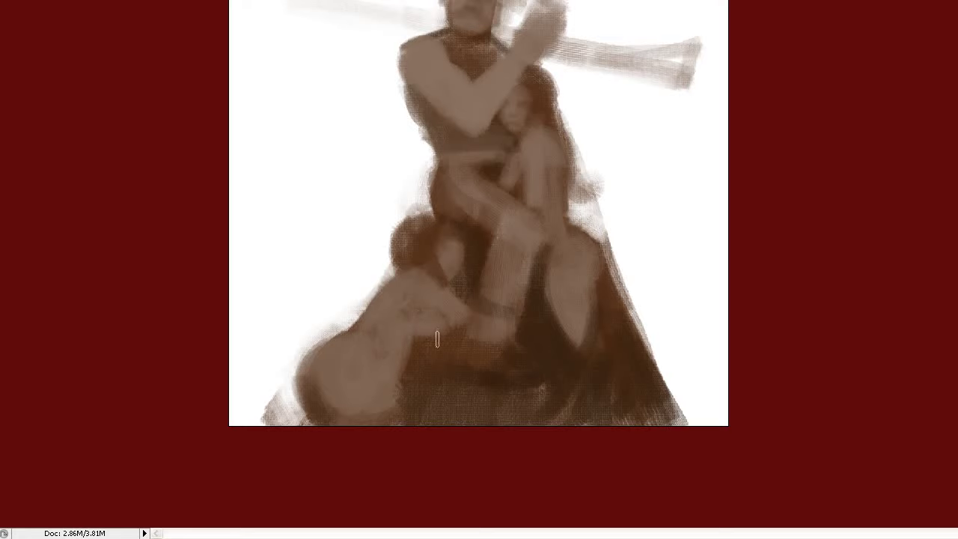
drag(485, 195, 524, 198)
mouse_move(452, 217)
mouse_down()
mouse_move(487, 203)
mouse_move(532, 210)
mouse_move(514, 285)
mouse_move(488, 206)
mouse_up()
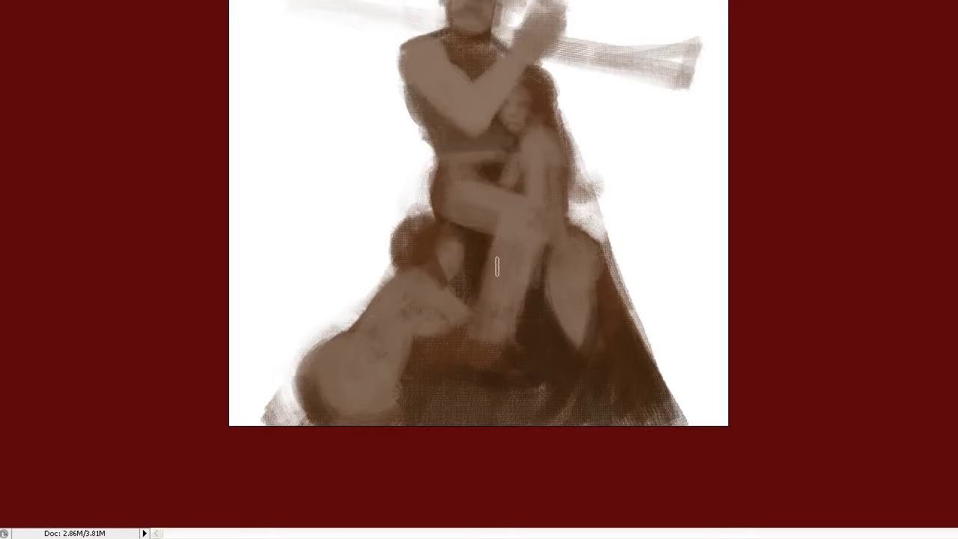
key(shift+Tab)
key(shift+Tab)
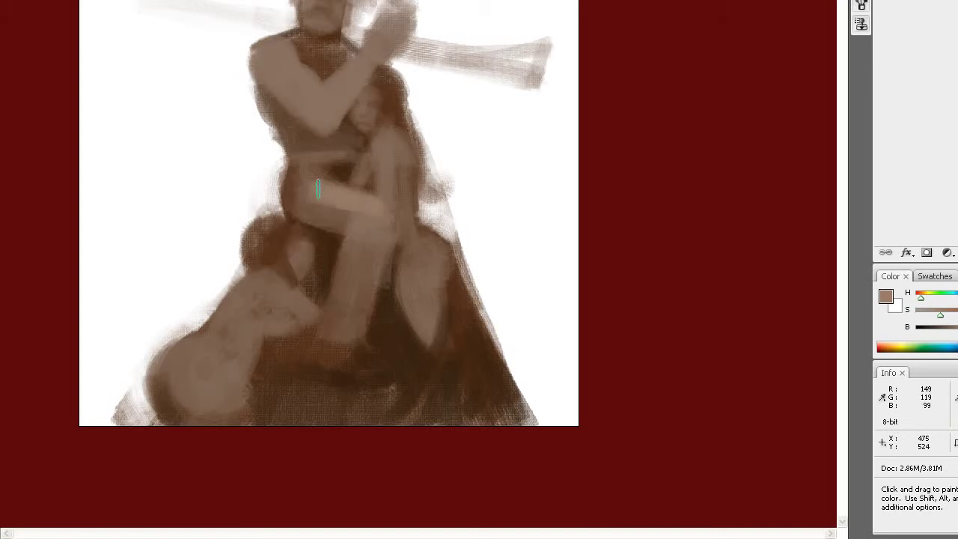
mouse_move(317, 188)
mouse_down()
mouse_move(332, 171)
mouse_move(362, 218)
mouse_move(346, 209)
mouse_move(331, 224)
mouse_move(317, 210)
mouse_up()
mouse_move(350, 277)
mouse_down()
mouse_move(384, 214)
mouse_move(389, 229)
mouse_move(378, 213)
mouse_up()
key(Tab)
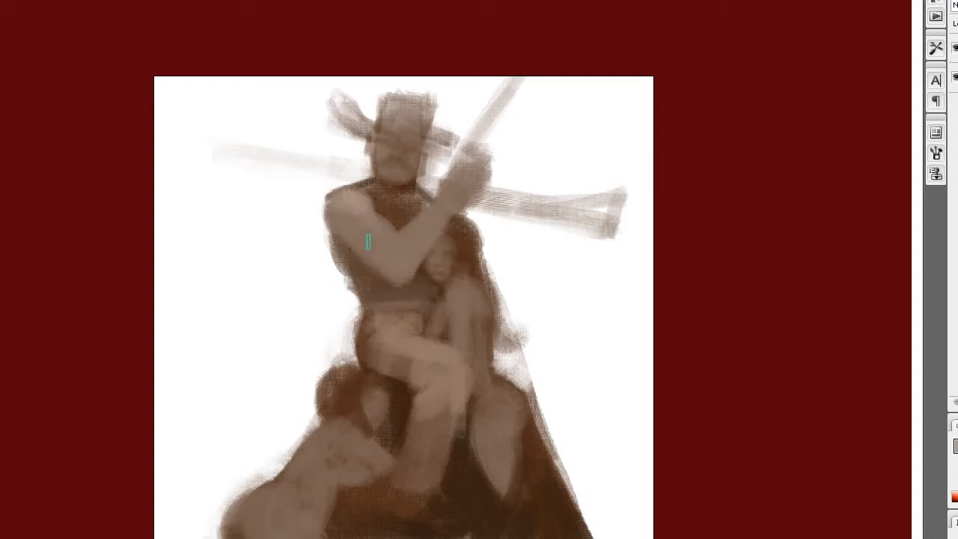
- Round the swordsman's shoulder and upper arm with lighter strokes, and touch up the hair and thigh
mouse_move(368, 241)
mouse_down()
mouse_move(380, 252)
mouse_move(376, 224)
mouse_up()
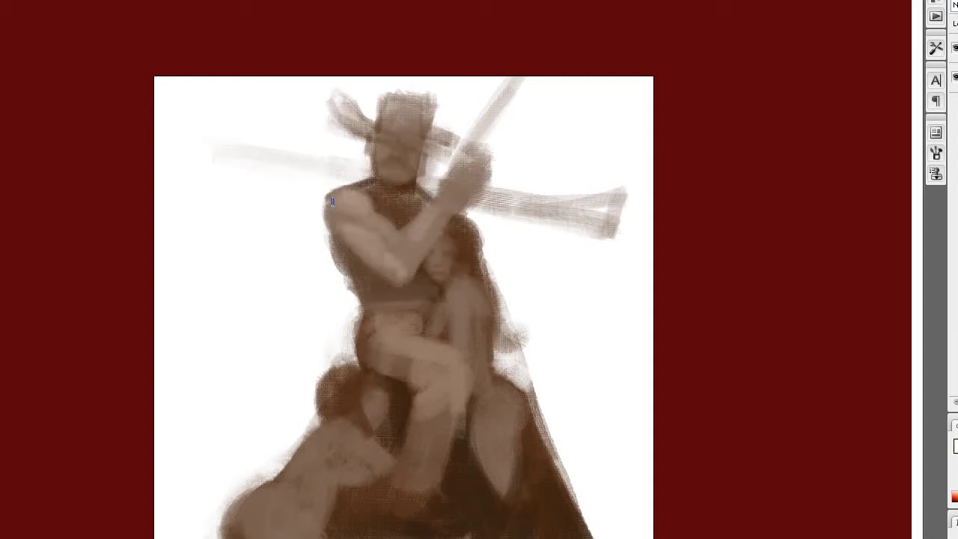
drag(332, 200, 359, 221)
drag(360, 233, 320, 248)
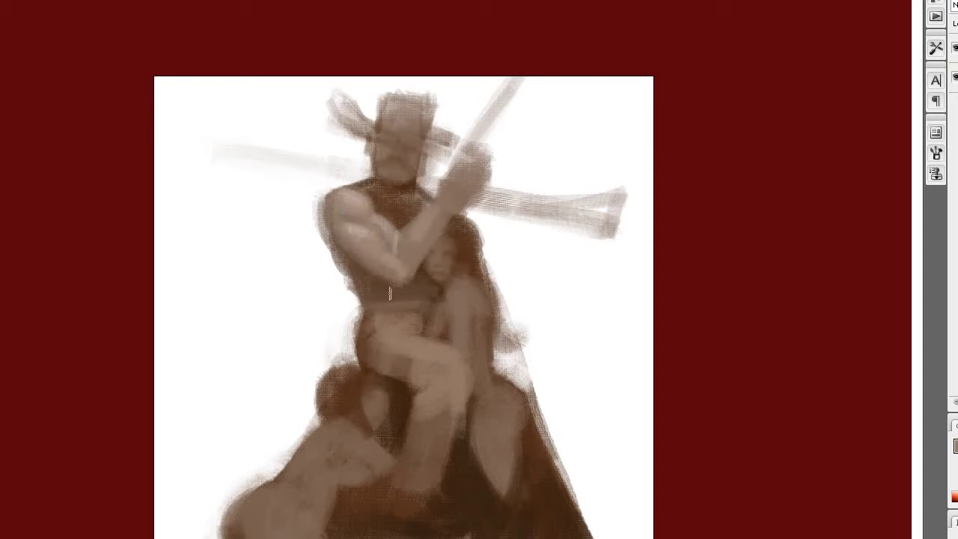
drag(439, 315, 459, 280)
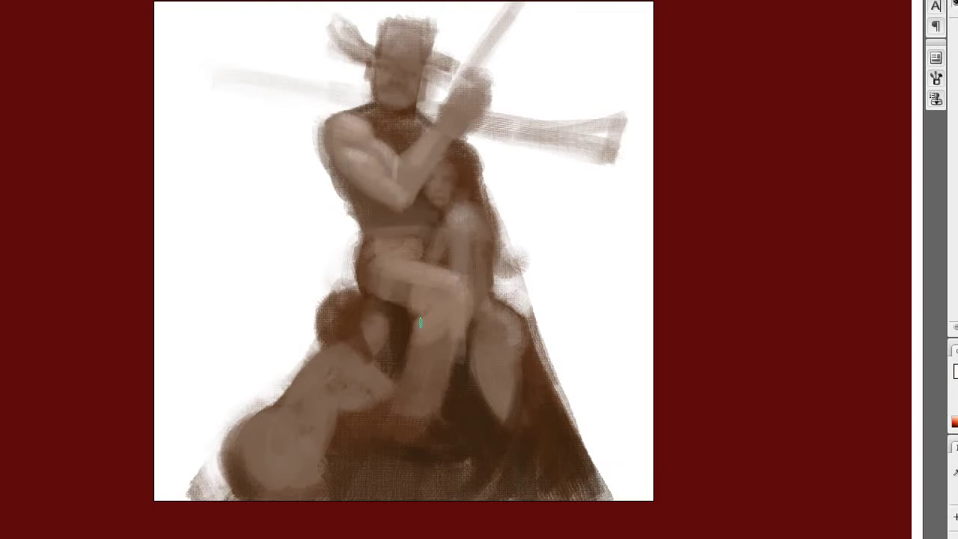
drag(419, 323, 439, 324)
mouse_move(402, 275)
mouse_down()
mouse_move(388, 280)
mouse_move(383, 247)
mouse_move(359, 247)
mouse_up()
- Slim the kneeling figure's leg and left contour with white, then darken its head, shoulder and hip outlines
scroll(364, 360, down, 2)
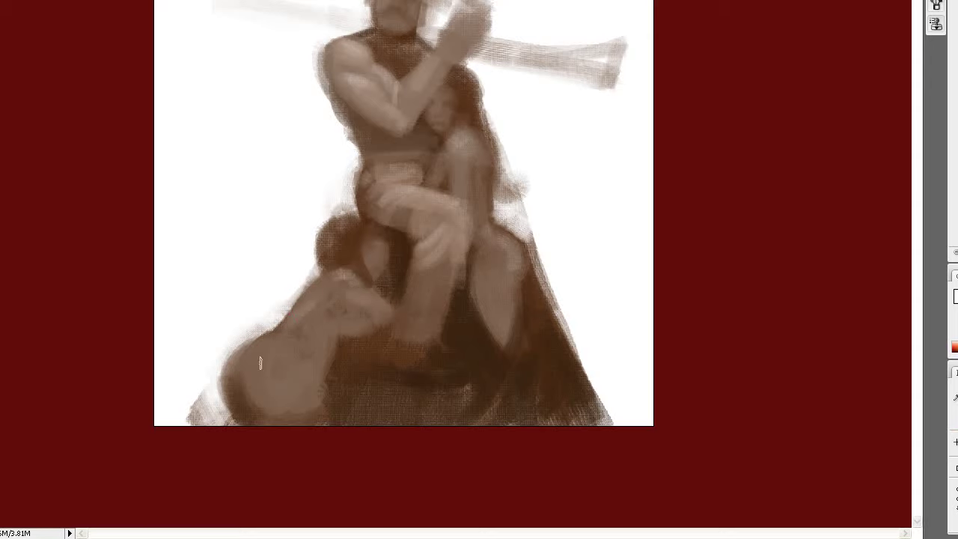
mouse_move(258, 360)
mouse_down()
mouse_move(274, 364)
mouse_move(246, 381)
mouse_move(326, 376)
mouse_move(351, 354)
mouse_up()
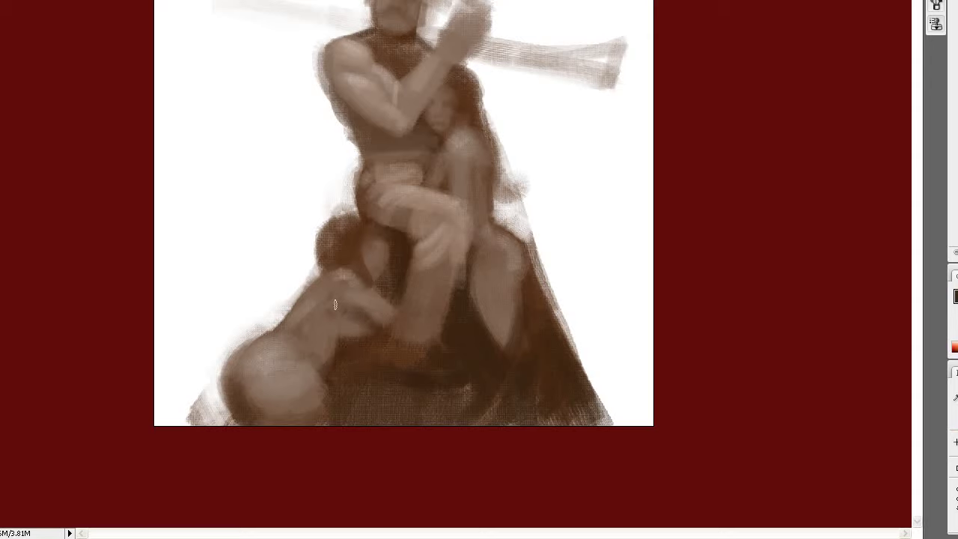
mouse_move(351, 308)
mouse_down()
mouse_move(335, 279)
mouse_move(296, 310)
mouse_up()
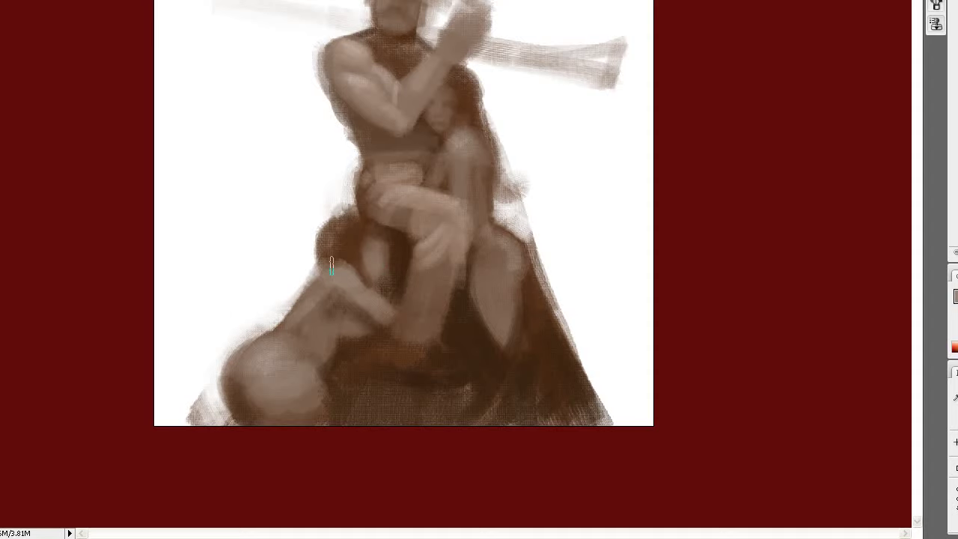
key(Tab)
drag(336, 321, 299, 411)
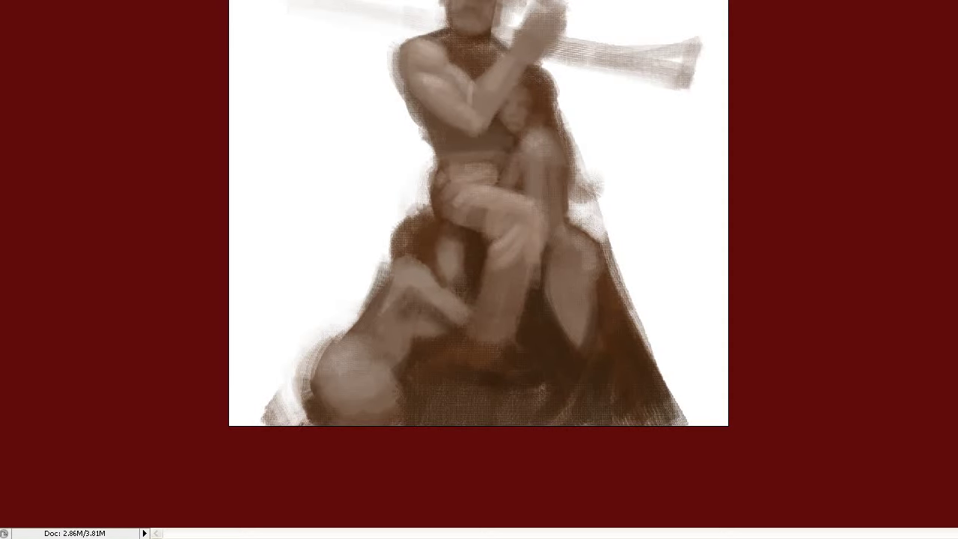
drag(307, 337, 299, 404)
drag(367, 292, 299, 404)
mouse_move(320, 359)
mouse_down()
mouse_move(293, 422)
mouse_move(381, 250)
mouse_move(368, 288)
mouse_move(398, 238)
mouse_move(391, 276)
mouse_up()
drag(442, 299, 413, 239)
- Paint large dark brown marks over the lower figure and extend textured strokes below the group
key(Tab)
scroll(255, 299, down, 5)
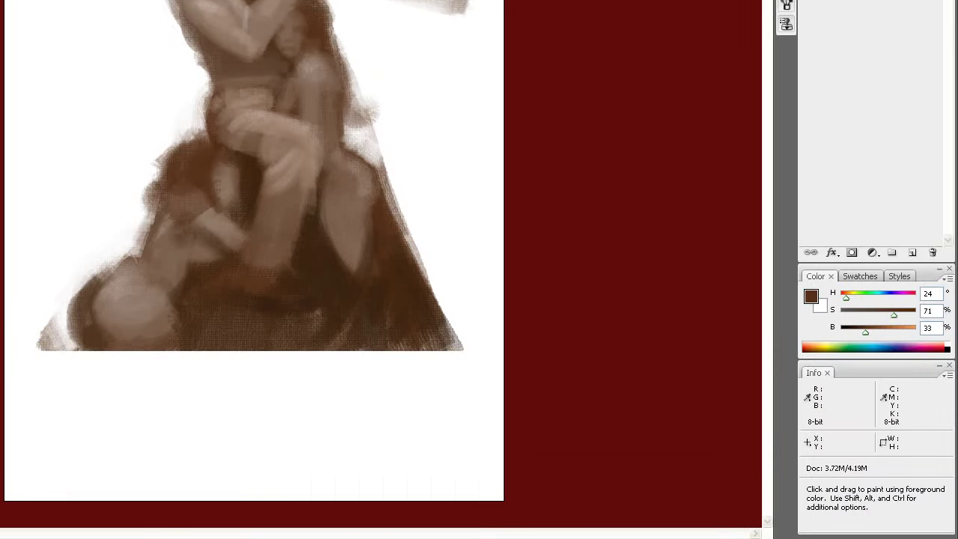
key(Tab)
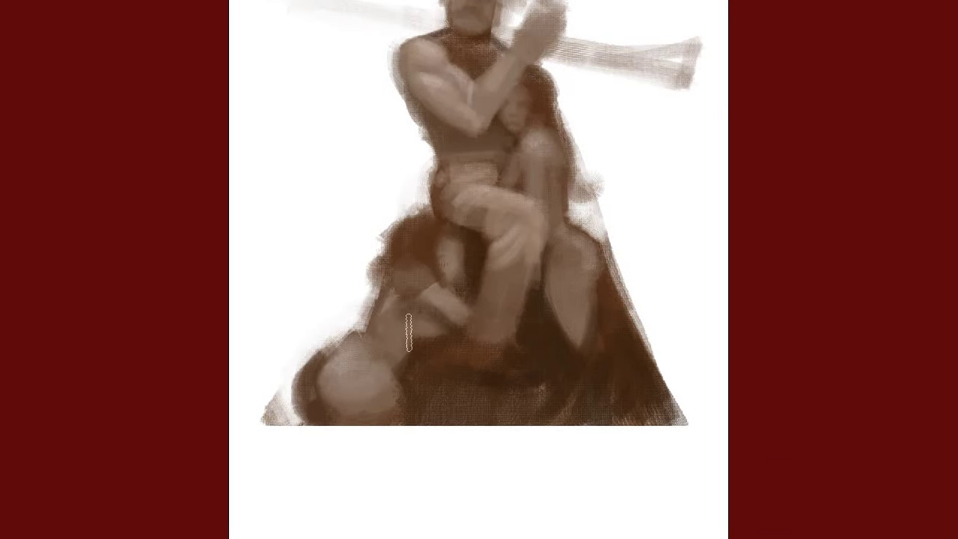
scroll(437, 363, down, 2)
drag(344, 337, 374, 299)
drag(365, 190, 338, 332)
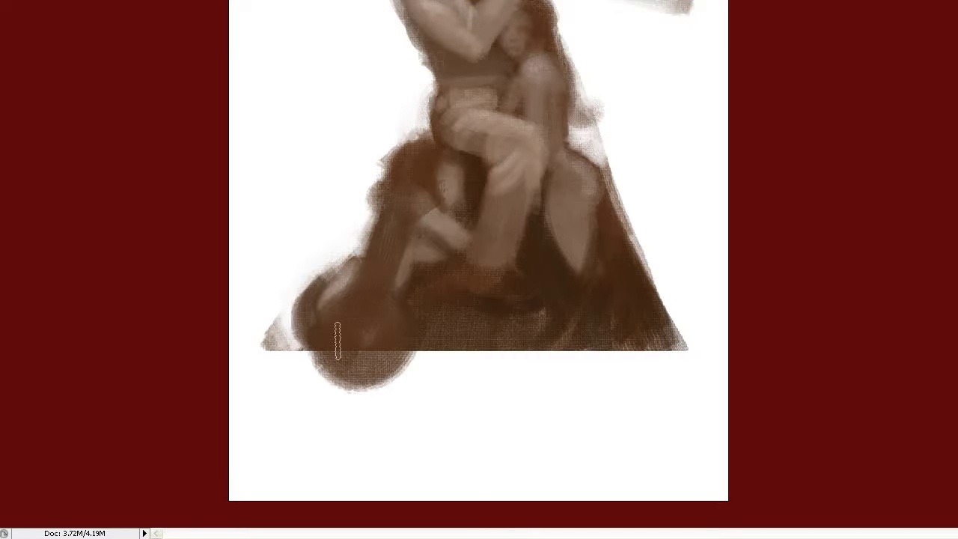
mouse_move(315, 224)
mouse_down()
mouse_move(314, 289)
mouse_move(344, 326)
mouse_move(433, 377)
mouse_move(344, 404)
mouse_move(320, 382)
mouse_move(277, 441)
mouse_up()
mouse_move(324, 400)
mouse_down()
mouse_move(299, 448)
mouse_move(439, 385)
mouse_move(424, 368)
mouse_move(471, 326)
mouse_move(616, 367)
mouse_move(602, 368)
mouse_move(636, 330)
mouse_move(487, 374)
mouse_move(485, 310)
mouse_move(569, 331)
mouse_move(678, 395)
mouse_move(591, 408)
mouse_move(521, 342)
mouse_up()
- Rough in a wheel shape lower left, then cover it with dark brown and extend the drapery's hem downward
mouse_move(393, 285)
mouse_down()
mouse_move(366, 342)
mouse_move(370, 321)
mouse_move(313, 323)
mouse_move(313, 348)
mouse_up()
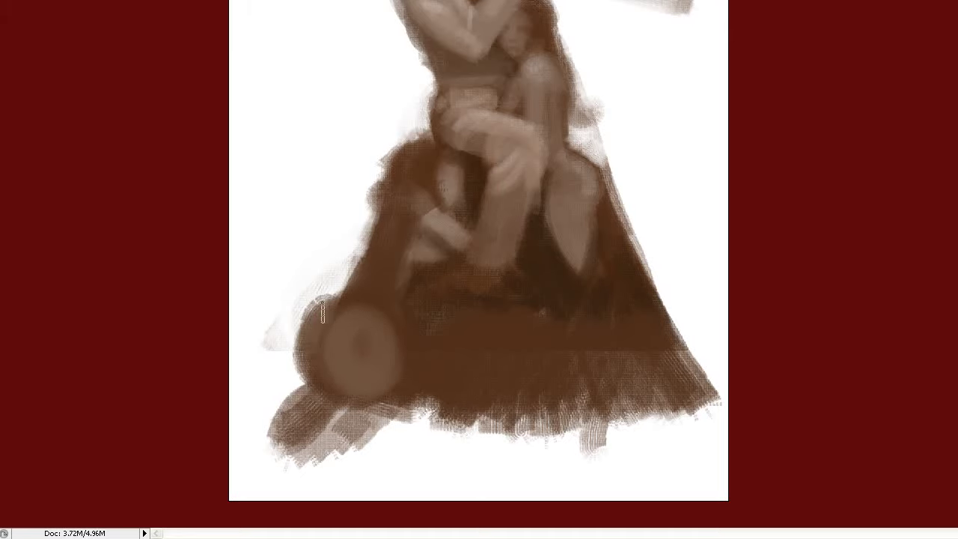
drag(356, 295, 368, 264)
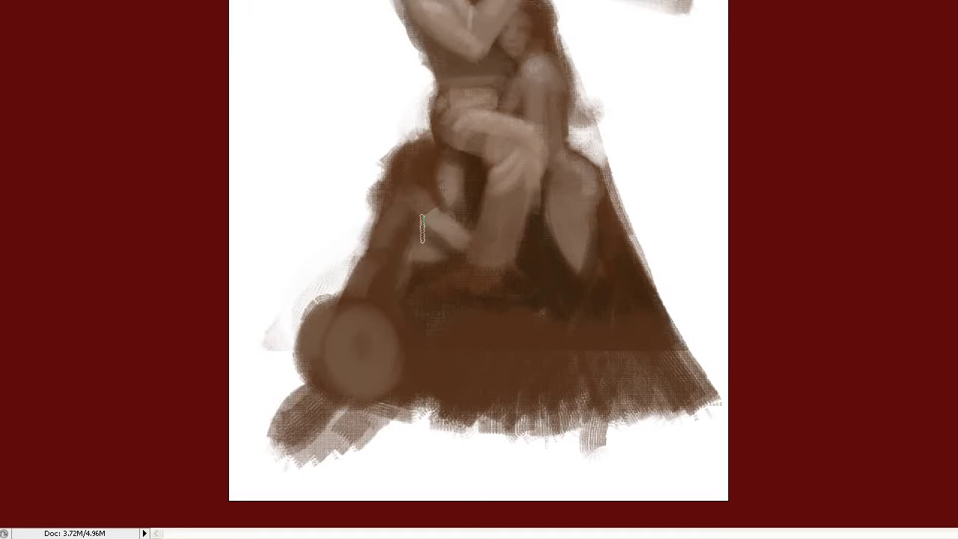
mouse_move(421, 222)
mouse_down()
mouse_move(378, 310)
mouse_move(446, 206)
mouse_up()
mouse_move(426, 258)
mouse_down()
mouse_move(462, 195)
mouse_move(412, 163)
mouse_move(434, 254)
mouse_up()
mouse_move(374, 217)
mouse_down()
mouse_move(340, 334)
mouse_move(381, 352)
mouse_move(329, 396)
mouse_up()
mouse_move(299, 352)
mouse_down()
mouse_move(366, 247)
mouse_move(345, 304)
mouse_move(404, 317)
mouse_move(314, 419)
mouse_up()
drag(300, 330, 254, 448)
mouse_move(329, 322)
mouse_down()
mouse_move(382, 453)
mouse_move(299, 464)
mouse_up()
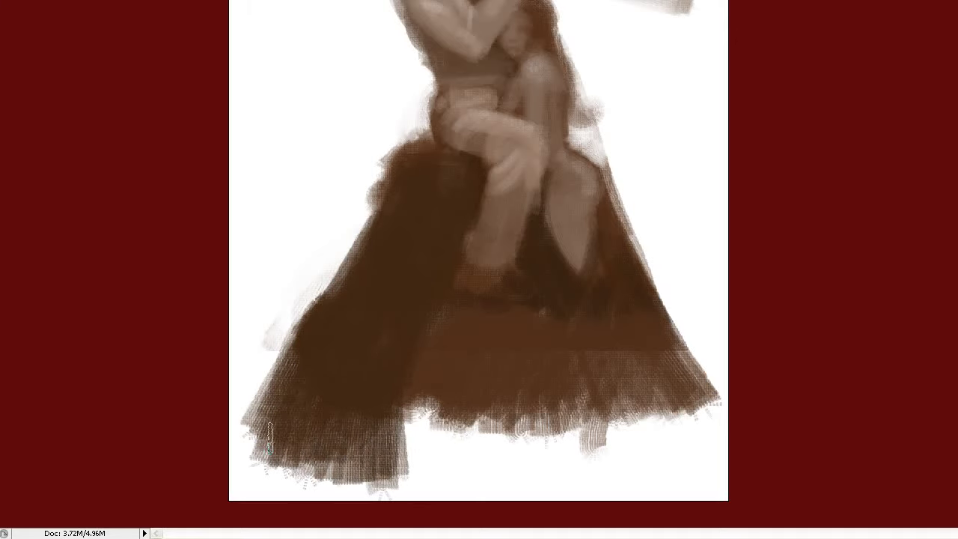
- Fill the lower-left hem with dark strokes and paint a light lower-leg shape on the drapery
drag(254, 337, 404, 449)
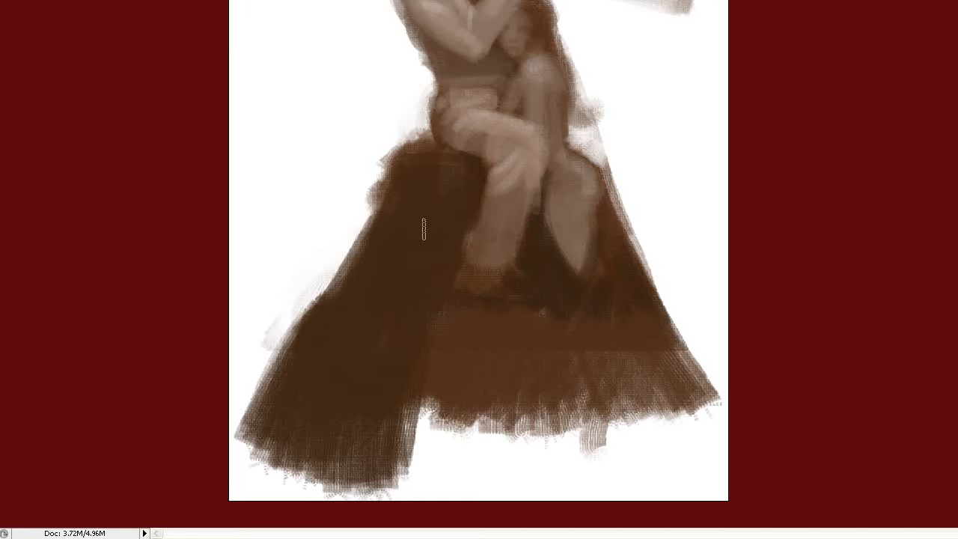
mouse_move(441, 161)
mouse_down()
mouse_move(439, 193)
mouse_move(439, 184)
mouse_move(398, 196)
mouse_move(457, 259)
mouse_up()
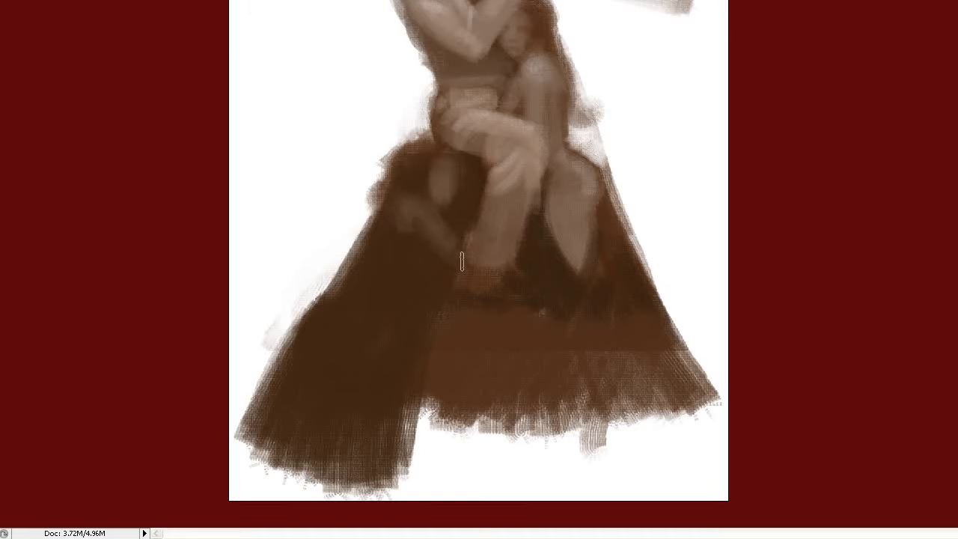
drag(397, 256, 458, 267)
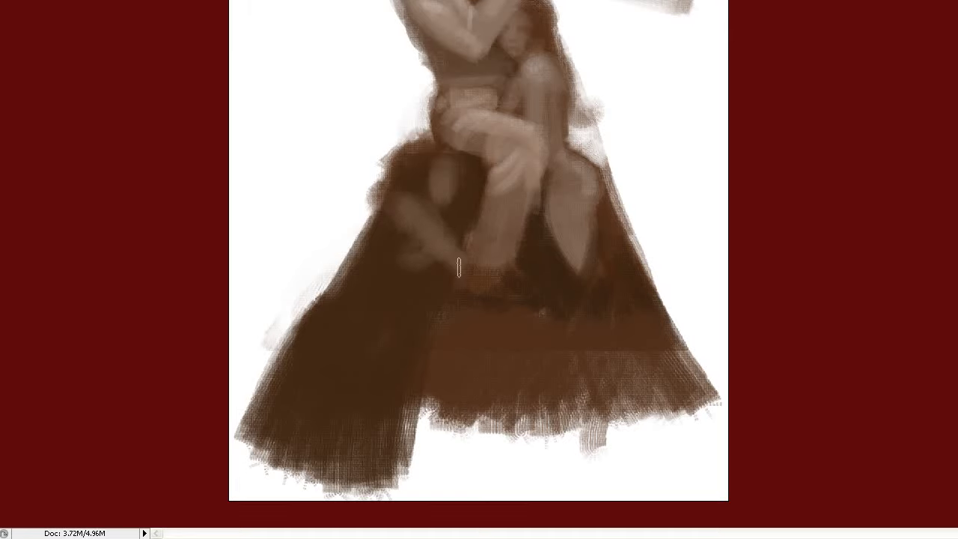
drag(387, 286, 377, 322)
mouse_move(383, 217)
mouse_down()
mouse_move(374, 259)
mouse_move(387, 213)
mouse_move(416, 189)
mouse_move(381, 247)
mouse_up()
- Paint out the light knee in dark brown and add a broad, bright diagonal thigh stroke
drag(408, 176, 416, 292)
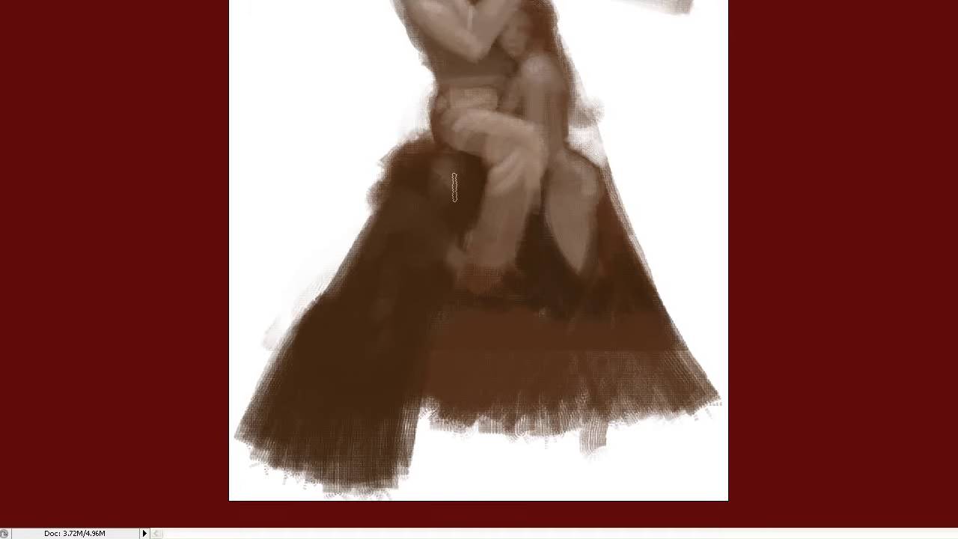
drag(341, 299, 441, 208)
drag(387, 240, 322, 314)
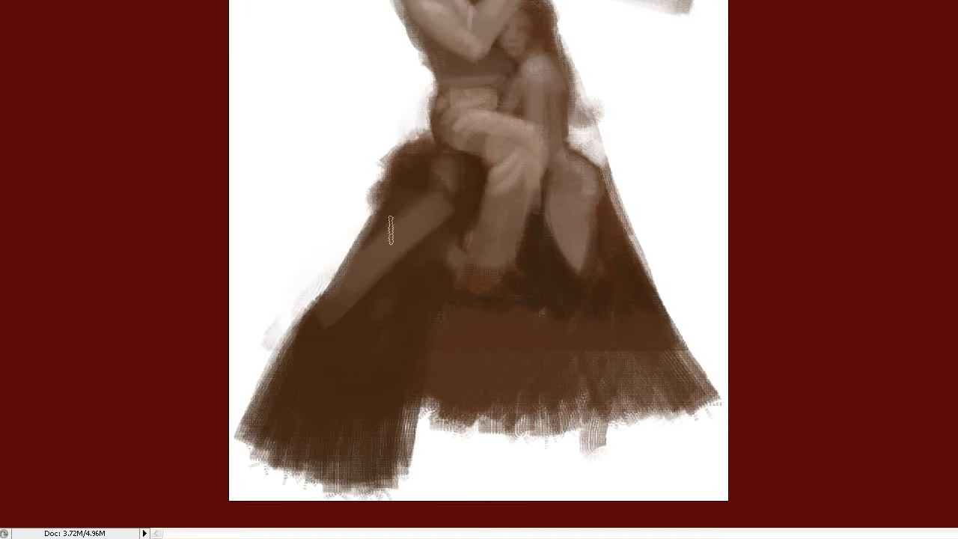
mouse_move(389, 146)
mouse_down()
mouse_move(430, 180)
mouse_move(446, 254)
mouse_move(408, 210)
mouse_up()
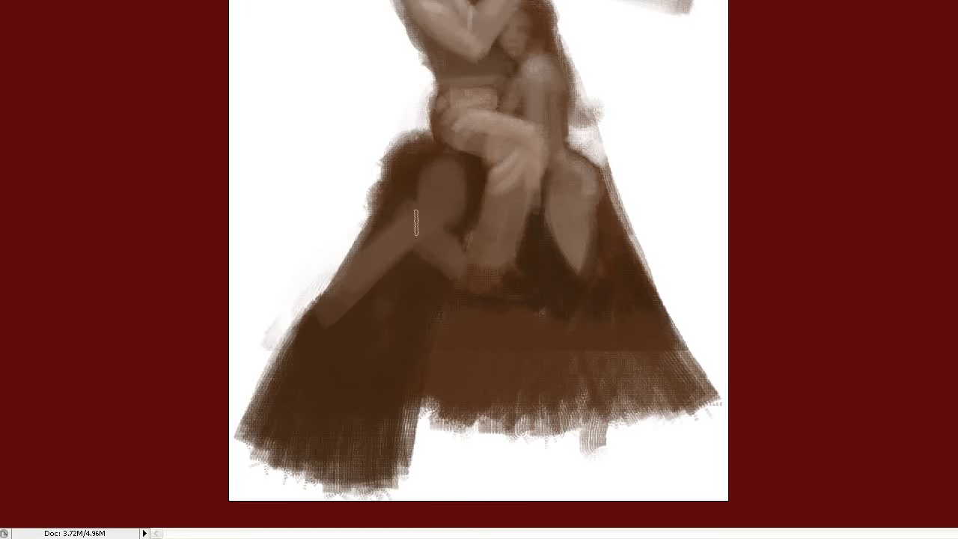
- Repaint the thigh with a rounded knee, add a shadowed foot, and darken the swordsman's lower leg
mouse_move(422, 253)
mouse_down()
mouse_move(359, 291)
mouse_move(343, 318)
mouse_move(363, 359)
mouse_up()
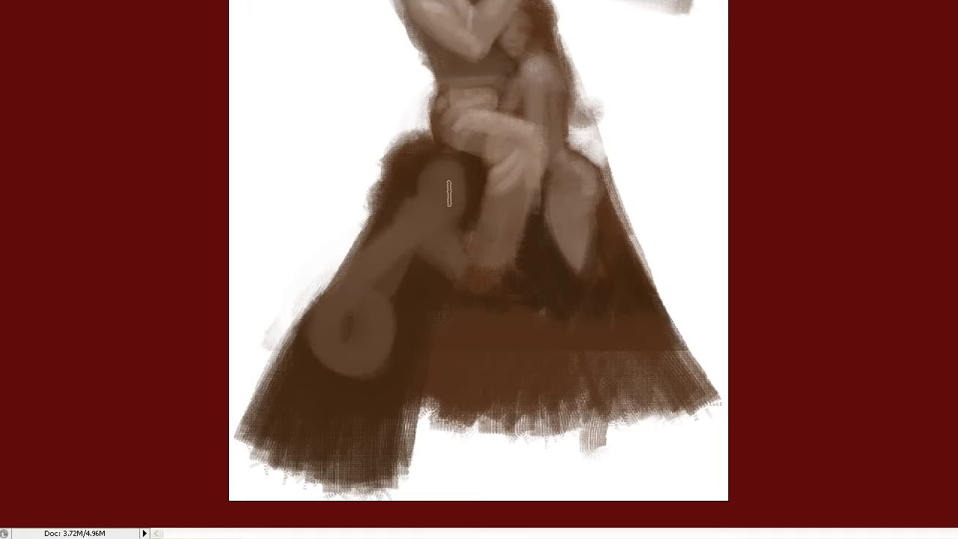
mouse_move(480, 291)
mouse_down()
mouse_move(487, 305)
mouse_move(524, 314)
mouse_move(513, 277)
mouse_move(556, 309)
mouse_up()
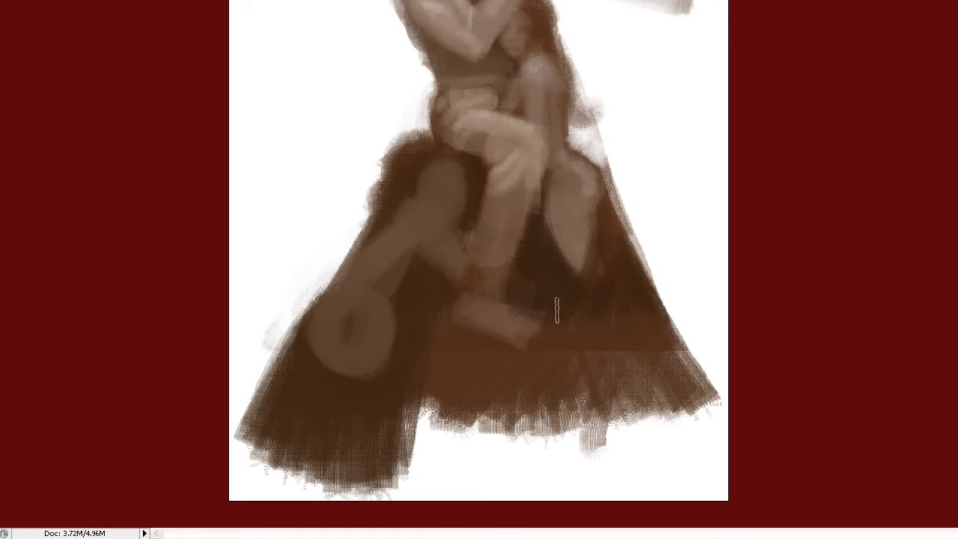
drag(475, 337, 539, 348)
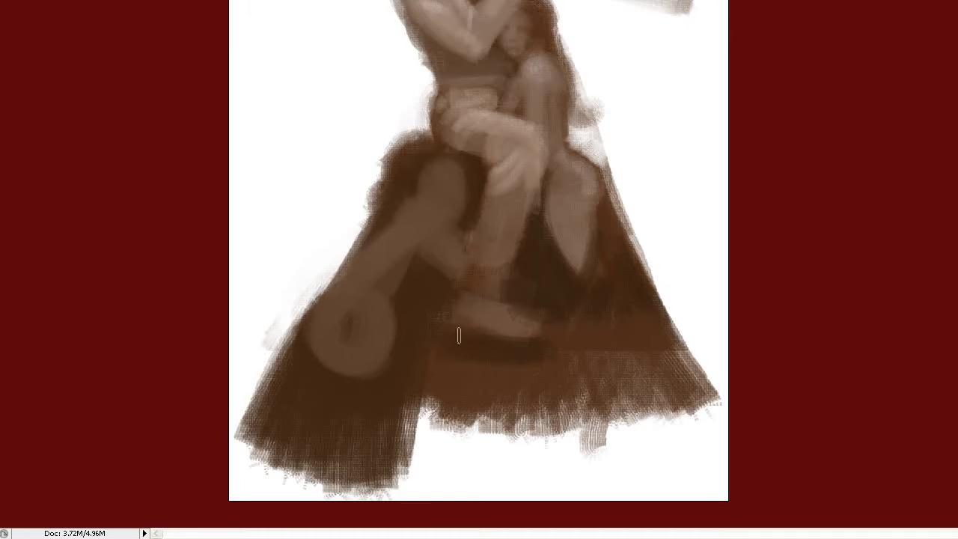
mouse_move(458, 336)
mouse_down()
mouse_move(499, 313)
mouse_move(512, 327)
mouse_move(505, 344)
mouse_up()
drag(460, 258, 464, 267)
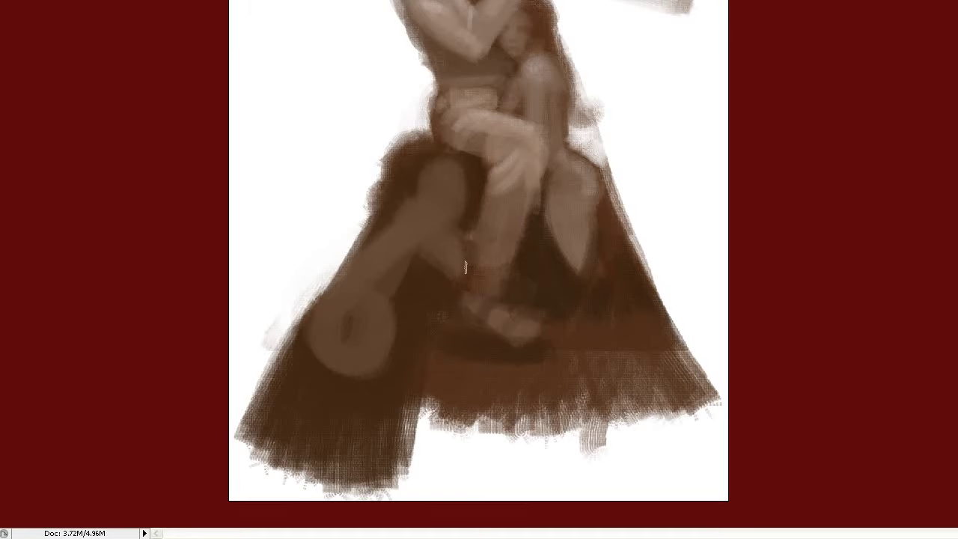
mouse_move(439, 190)
mouse_down()
mouse_move(448, 224)
mouse_move(468, 204)
mouse_up()
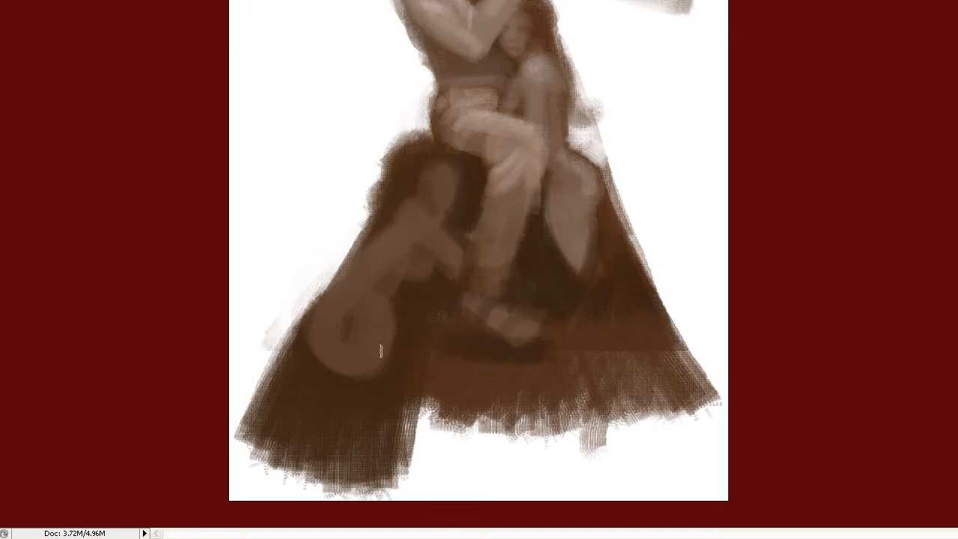
- Enlarge the kneeling figure's rounded body, add a dark diagonal fold, and lighten the drapery's right side
mouse_move(355, 376)
mouse_down()
mouse_move(302, 367)
mouse_move(306, 331)
mouse_move(325, 372)
mouse_move(284, 344)
mouse_move(298, 293)
mouse_move(284, 385)
mouse_move(246, 438)
mouse_move(278, 374)
mouse_up()
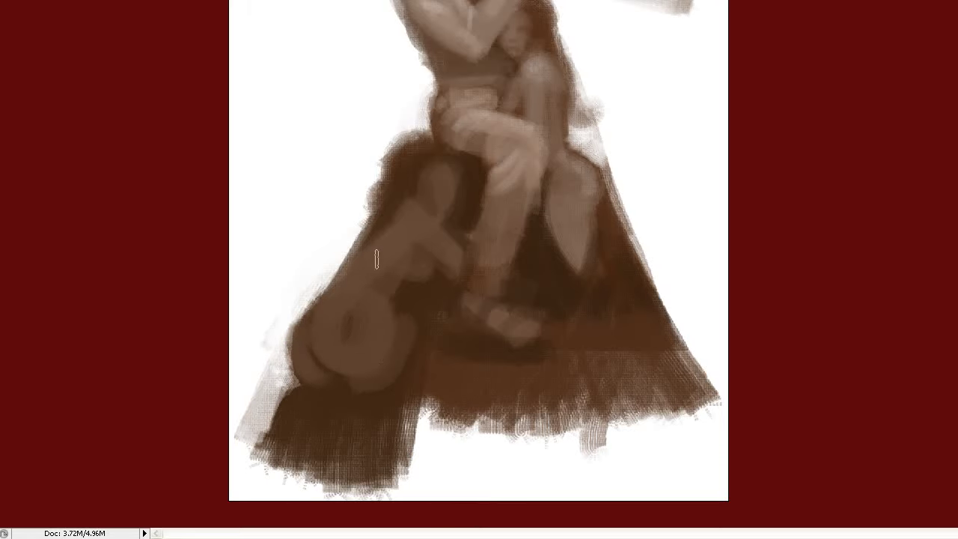
key(f)
key(f)
drag(595, 239, 539, 374)
drag(620, 230, 608, 352)
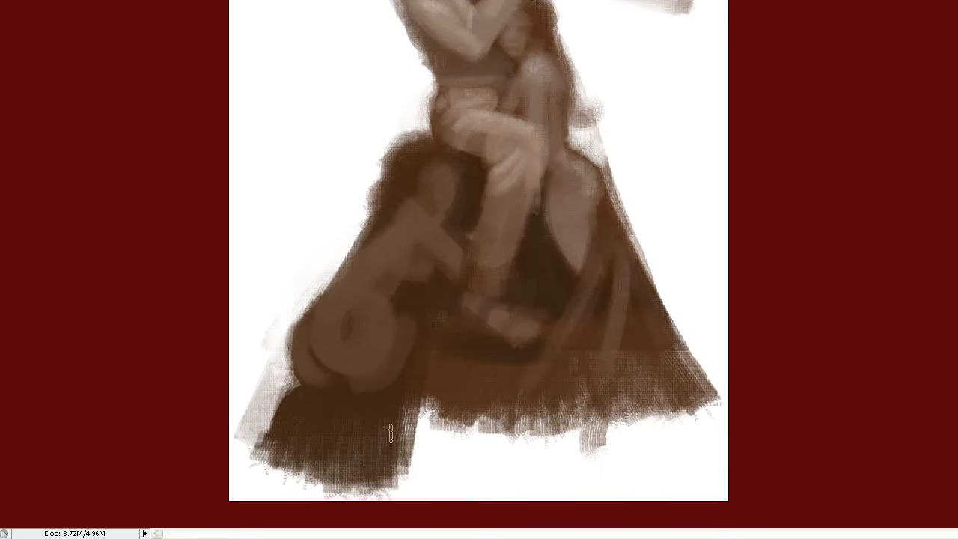
drag(410, 352, 386, 387)
mouse_move(419, 329)
mouse_down()
mouse_move(366, 397)
mouse_move(376, 397)
mouse_up()
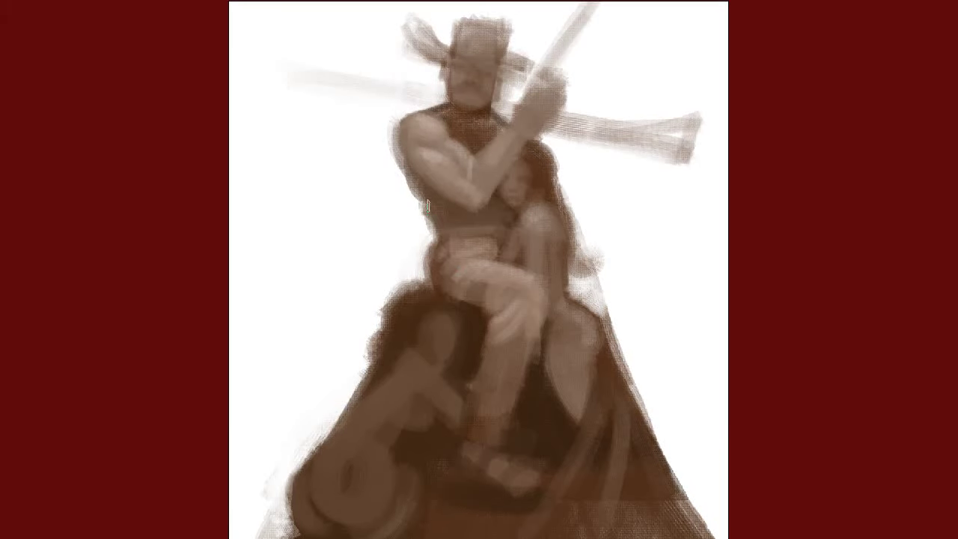
- Darken the thigh-to-hip edge, then lighten and smooth the kneeling figure's arm, side and hip
drag(432, 260, 423, 238)
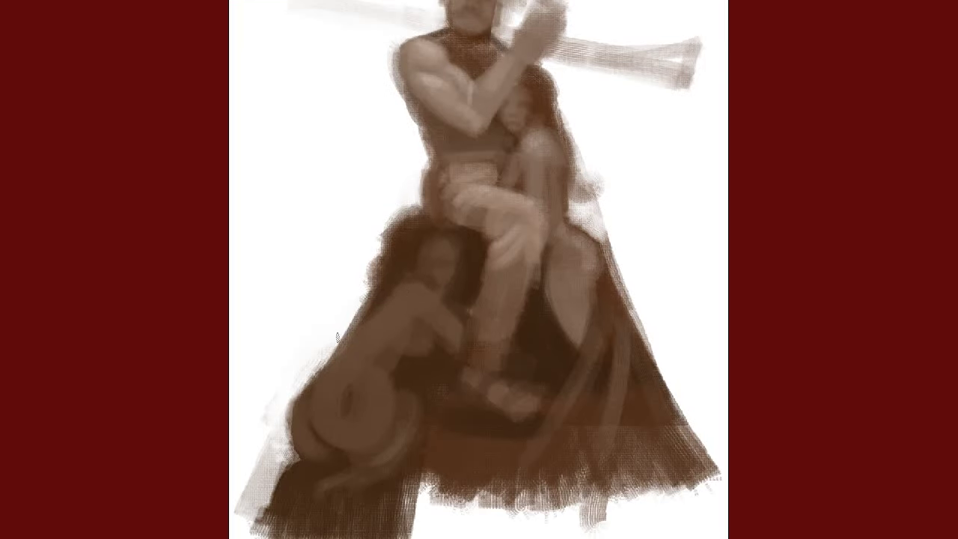
mouse_move(382, 309)
mouse_down()
mouse_move(344, 337)
mouse_move(348, 330)
mouse_move(335, 359)
mouse_move(308, 378)
mouse_up()
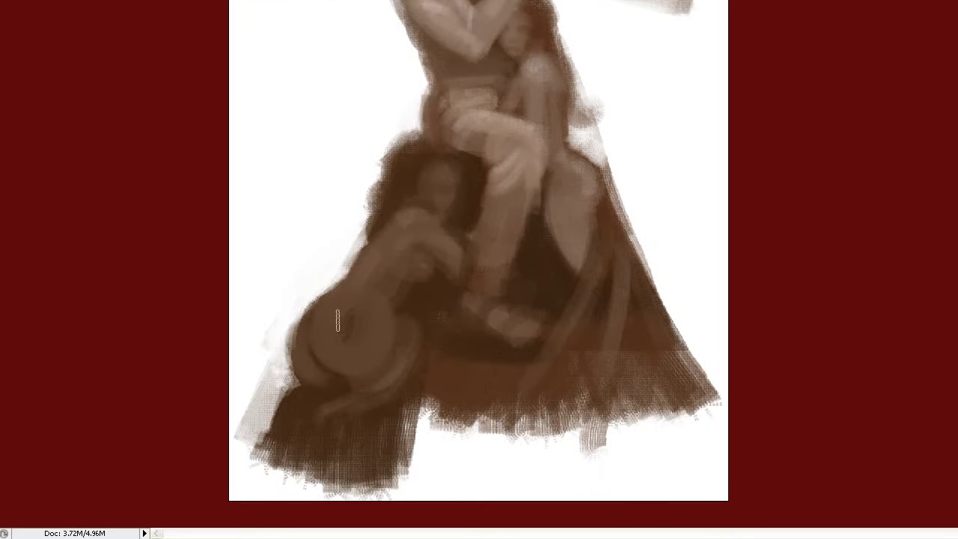
drag(336, 316, 374, 347)
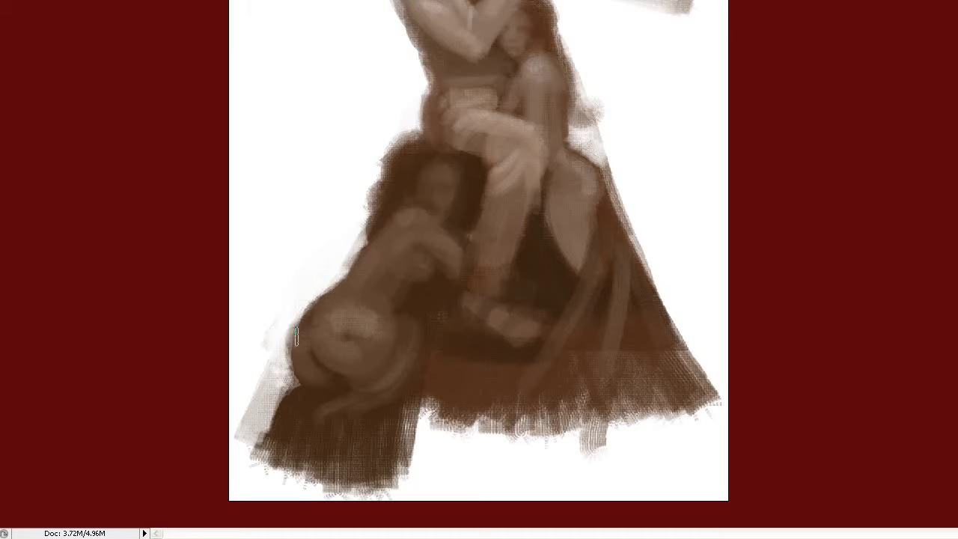
drag(307, 317, 299, 352)
drag(364, 324, 327, 317)
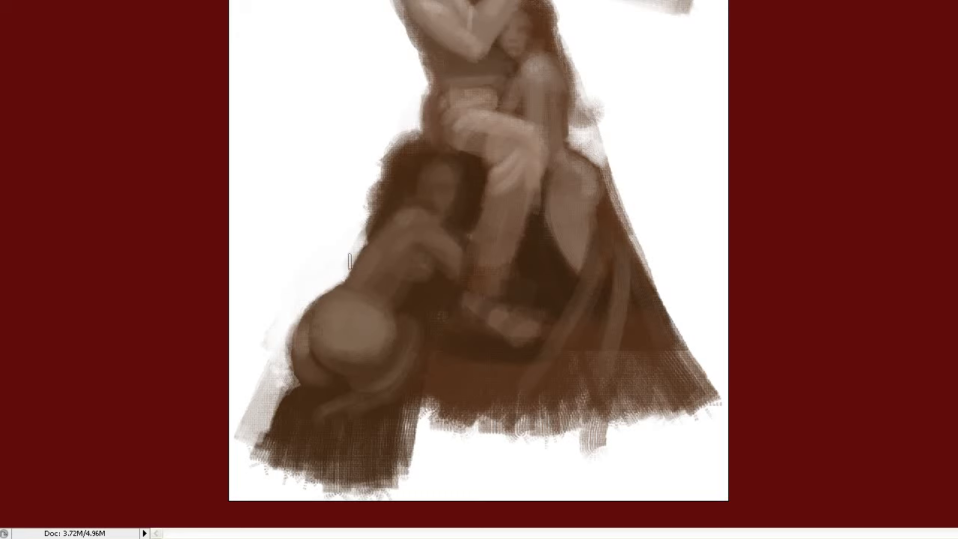
key(f)
scroll(433, 236, up, 2)
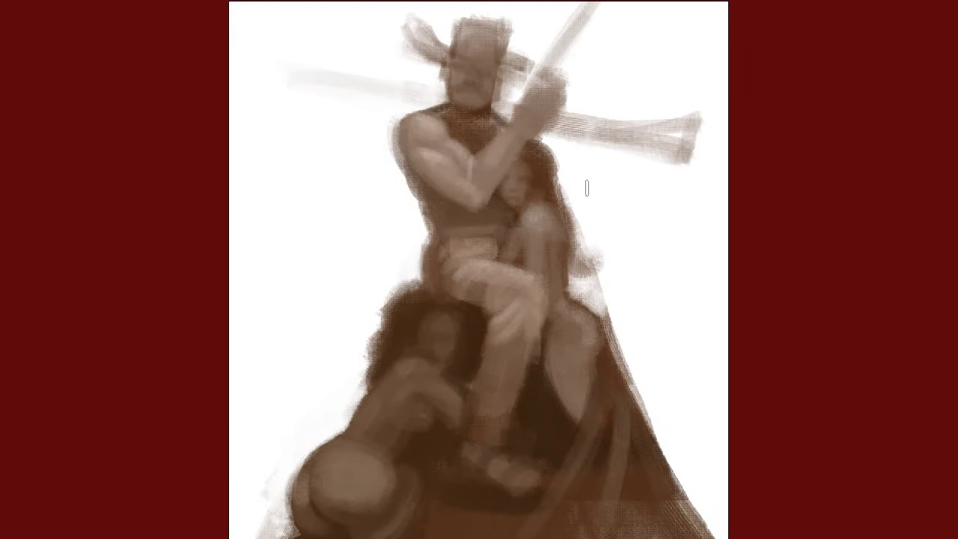
- Lighten the swordsman's hat and head, his raised fist and forearm, and the seated figure's knee
key(f)
drag(475, 112, 464, 147)
mouse_move(559, 173)
mouse_down()
mouse_move(542, 196)
mouse_move(556, 198)
mouse_move(518, 244)
mouse_up()
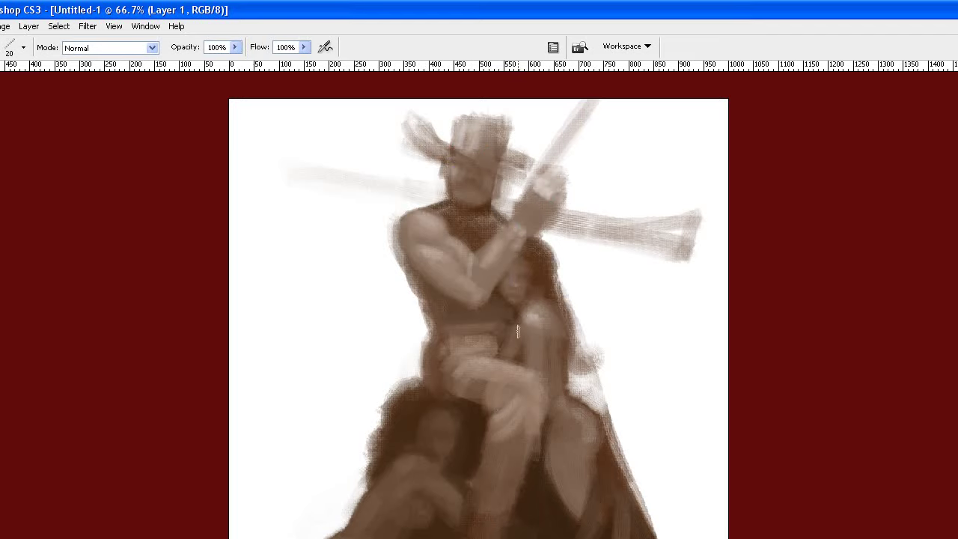
key(f)
drag(576, 308, 584, 337)
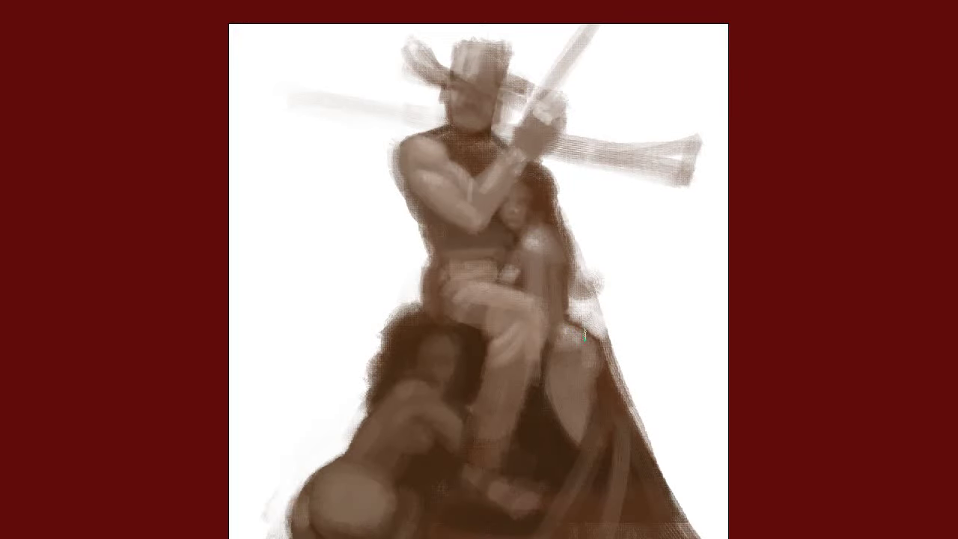
drag(491, 322, 524, 303)
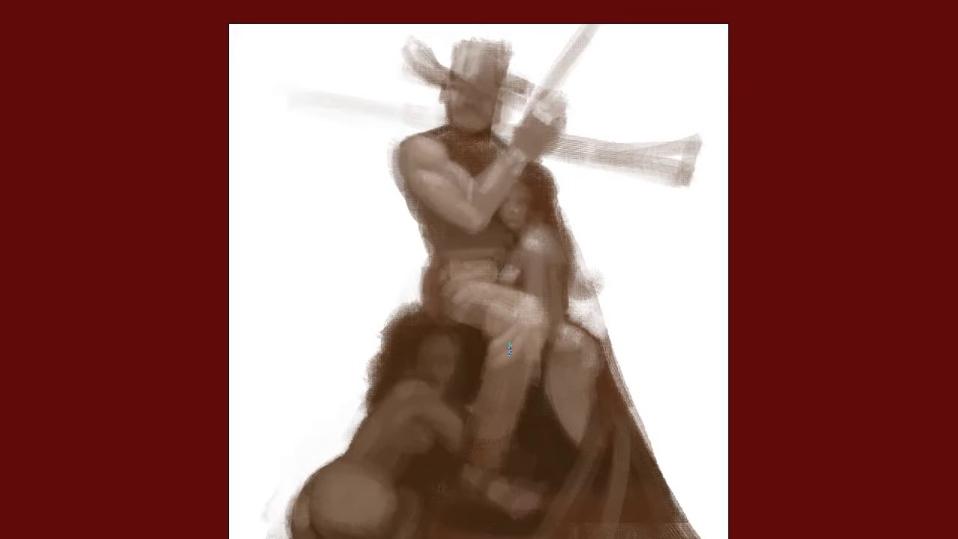
scroll(509, 295, down, 2)
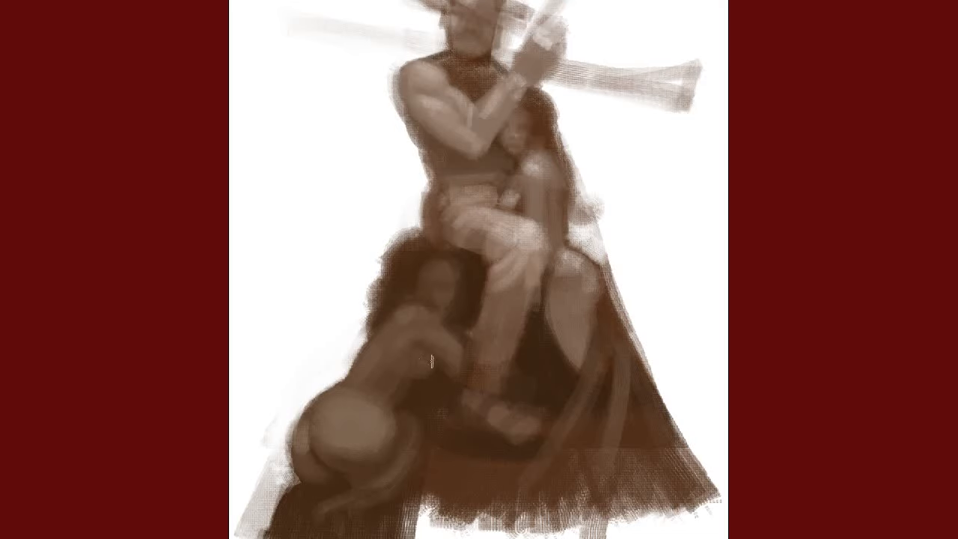
scroll(419, 359, down, 2)
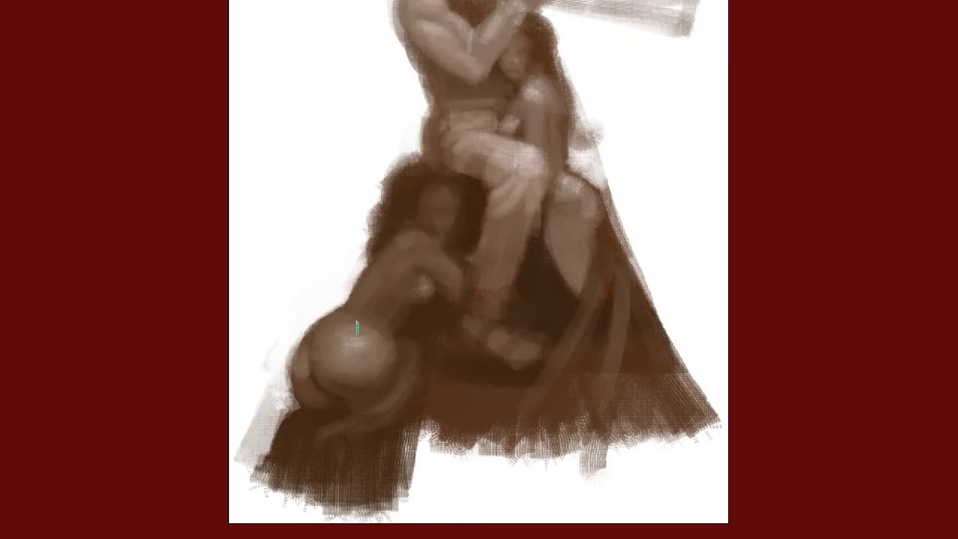
- Touch up the kneeling figure's hip highlight and add a dark strand with a softened left hair edge
drag(356, 327, 336, 330)
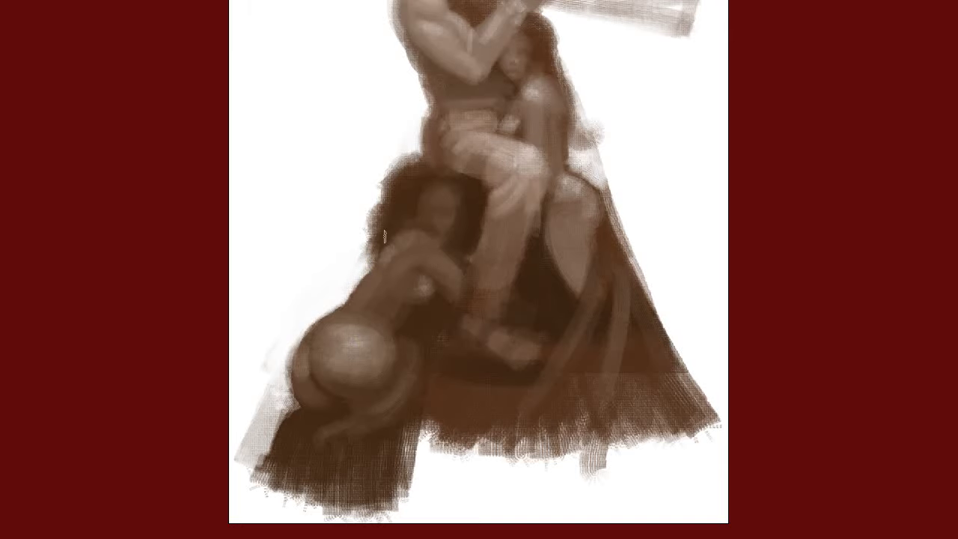
drag(367, 249, 351, 232)
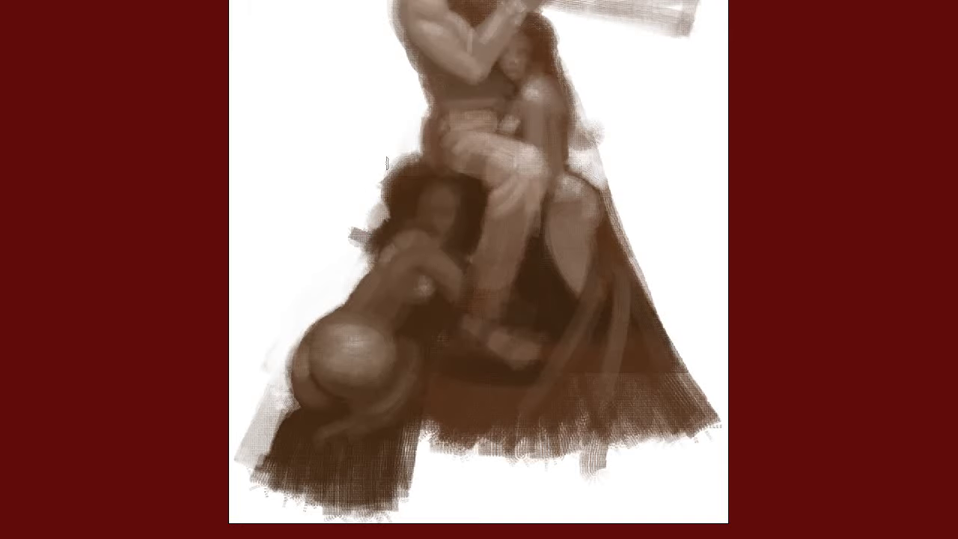
mouse_move(378, 196)
mouse_down()
mouse_move(368, 228)
mouse_move(351, 241)
mouse_move(388, 161)
mouse_move(400, 203)
mouse_up()
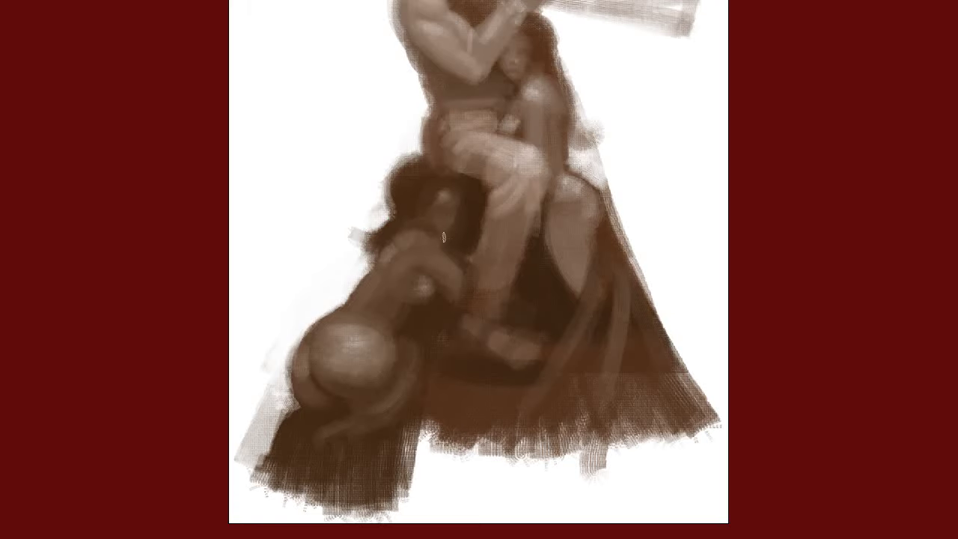
scroll(490, 197, up, 1)
scroll(449, 172, up, 1)
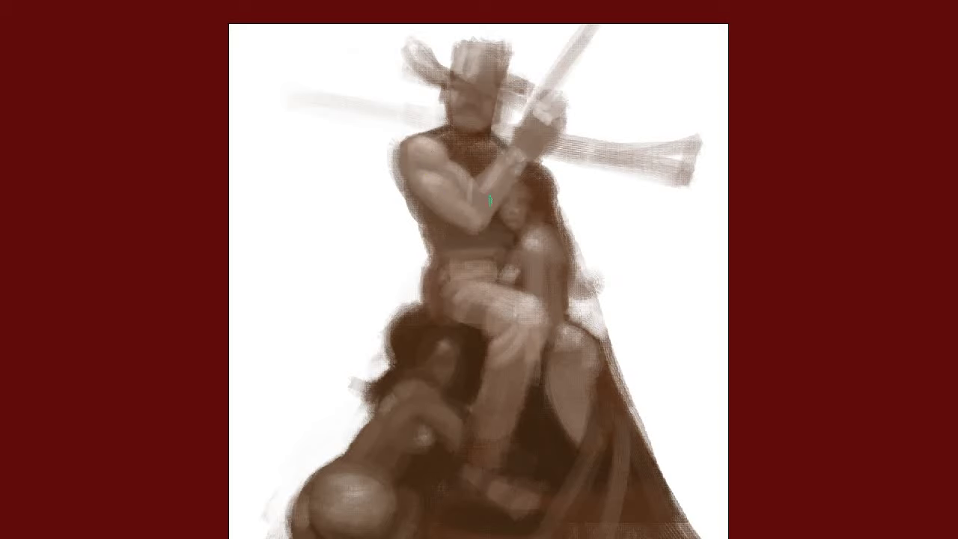
- Lighten the woman's lower leg, thigh and arm, then deepen the dark cape edge beside her
drag(574, 365, 579, 381)
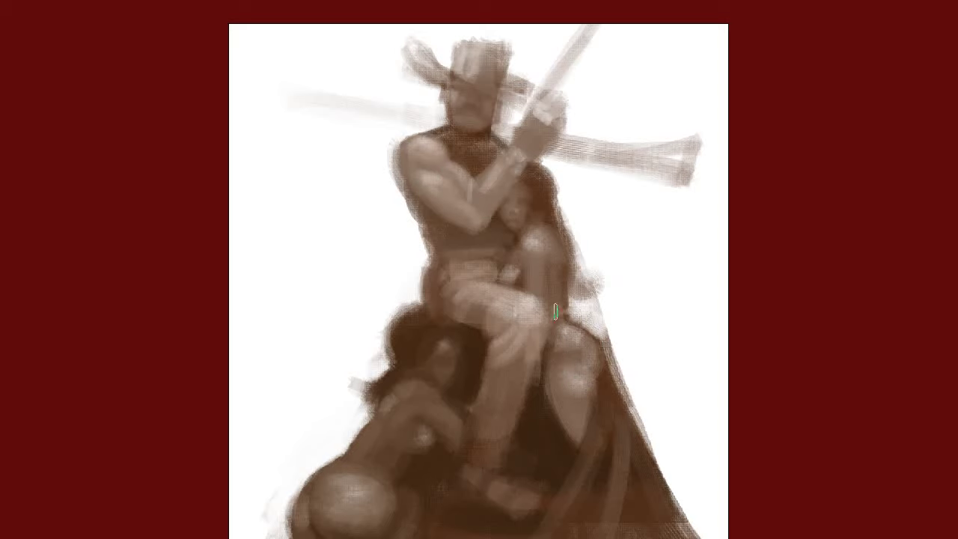
drag(554, 308, 561, 318)
drag(562, 271, 550, 228)
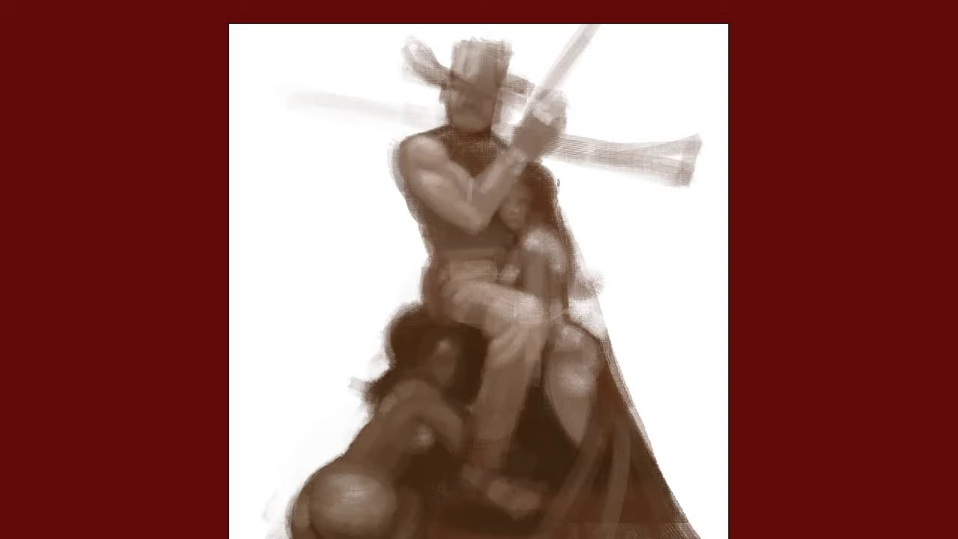
drag(557, 187, 572, 308)
mouse_move(568, 255)
mouse_down()
mouse_move(590, 307)
mouse_move(585, 290)
mouse_up()
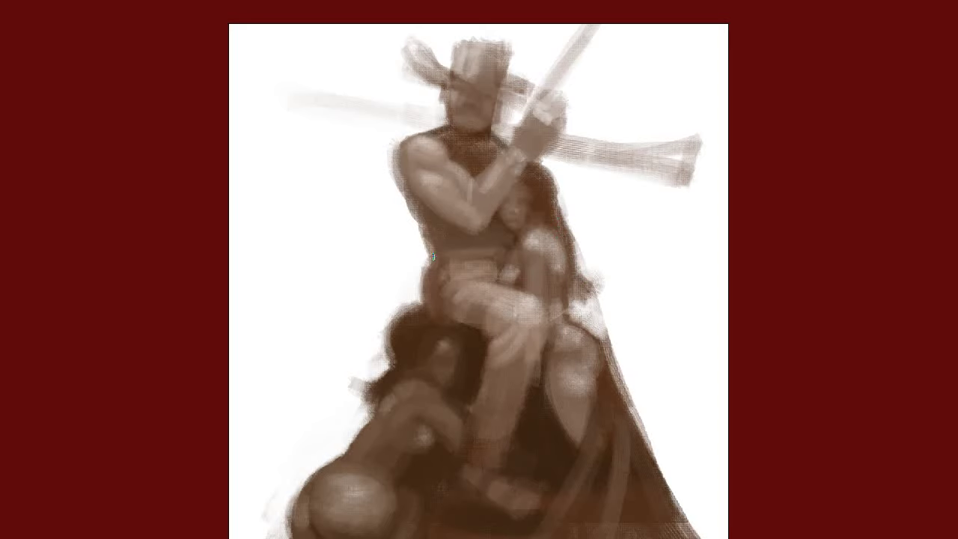